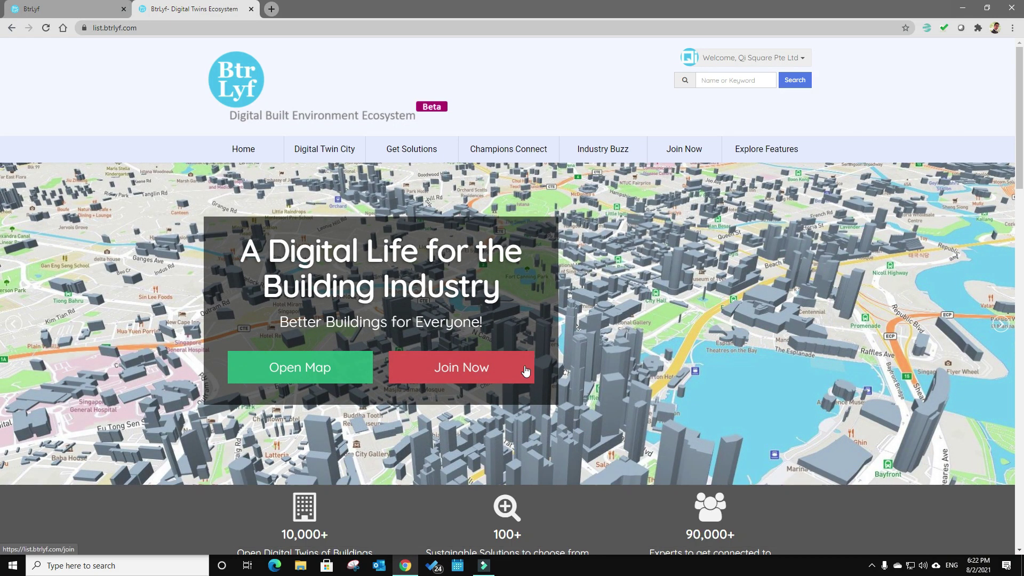
Open the 3D city map, select the OCBC Centre building and show its full details.
click(291, 363)
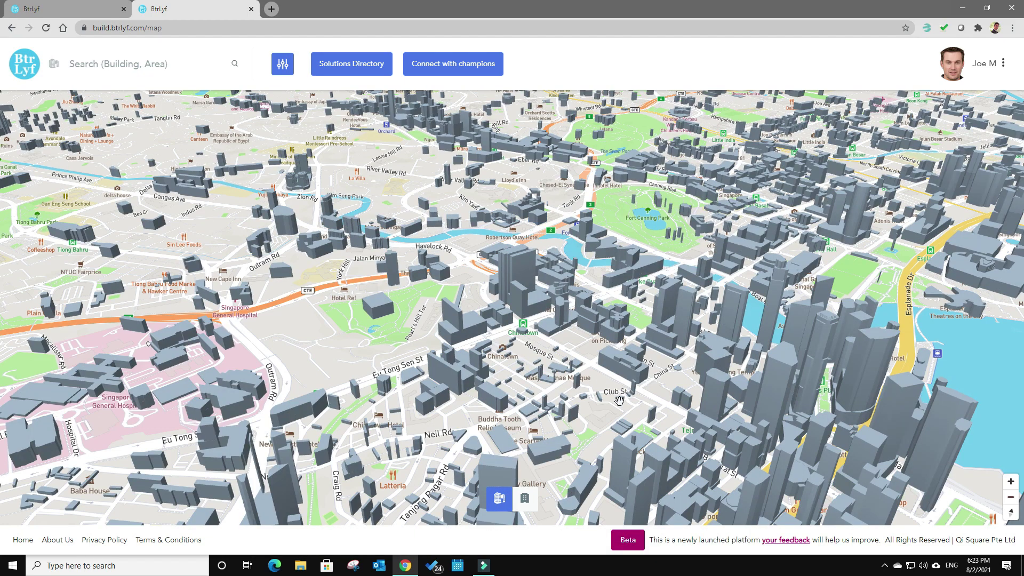
drag(597, 423, 498, 349)
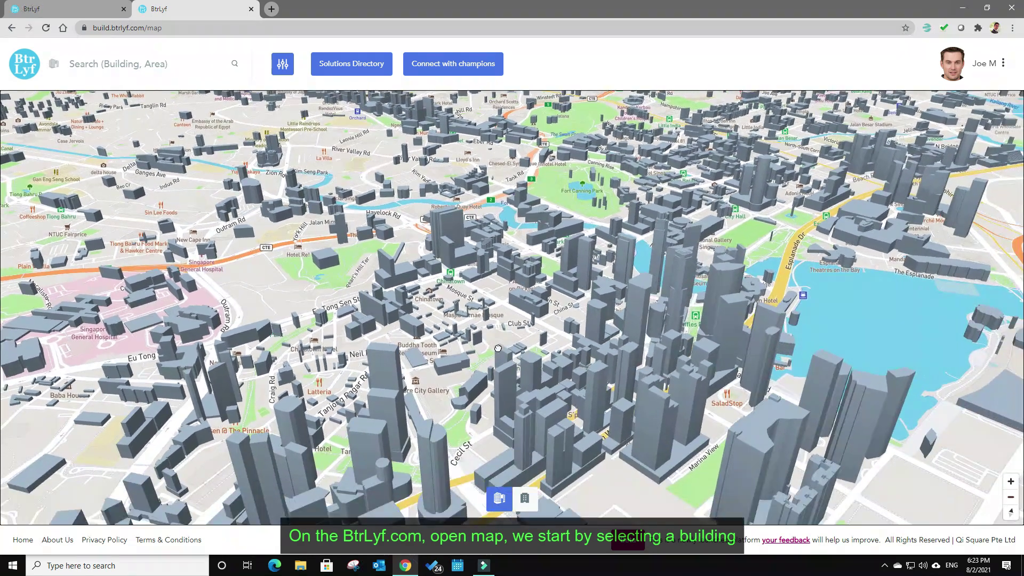
click(613, 257)
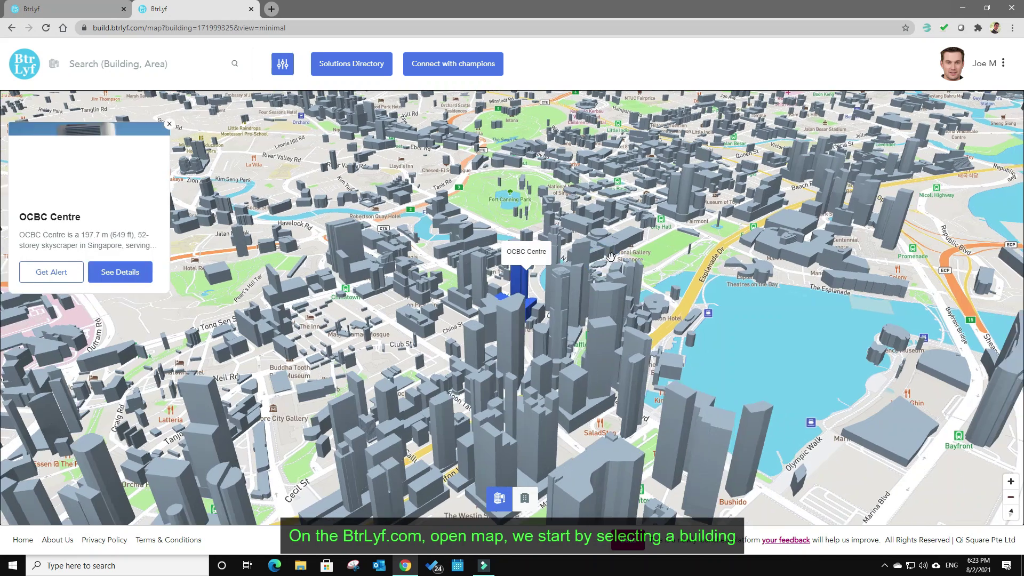
click(122, 271)
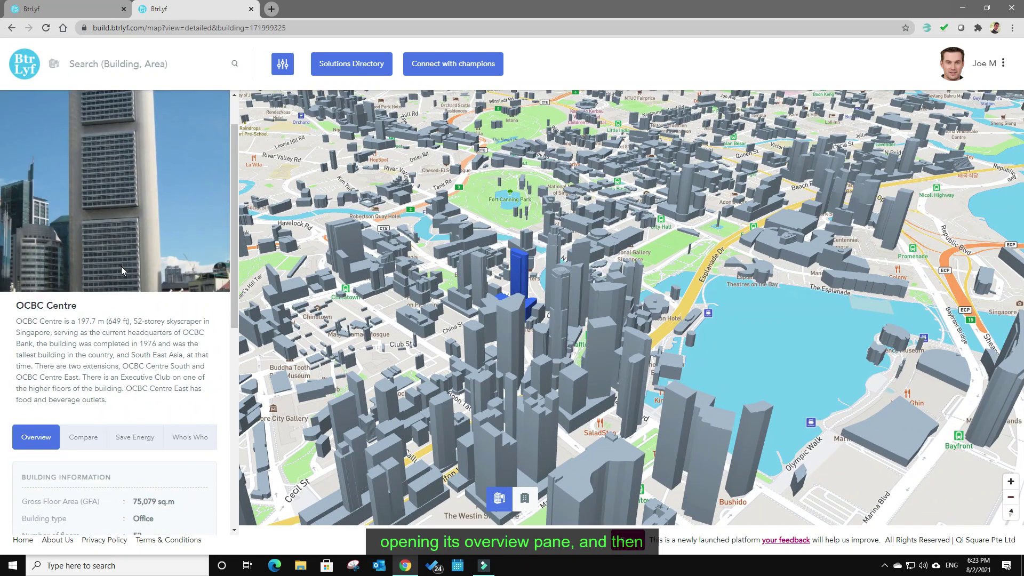
Run an auto simulation for the OCBC Centre from its building overview.
scroll(121, 271, down, 8)
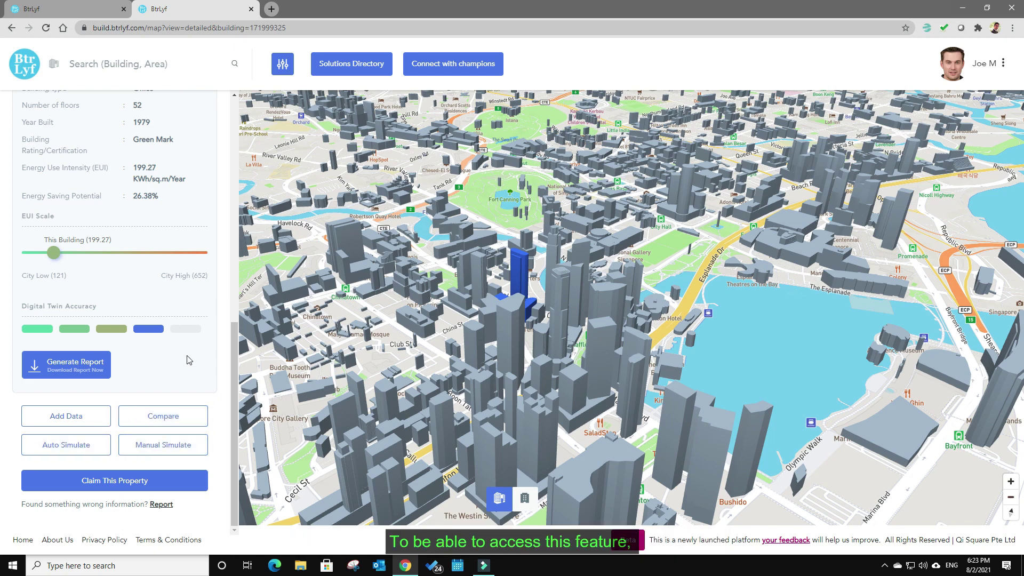
scroll(187, 360, up, 8)
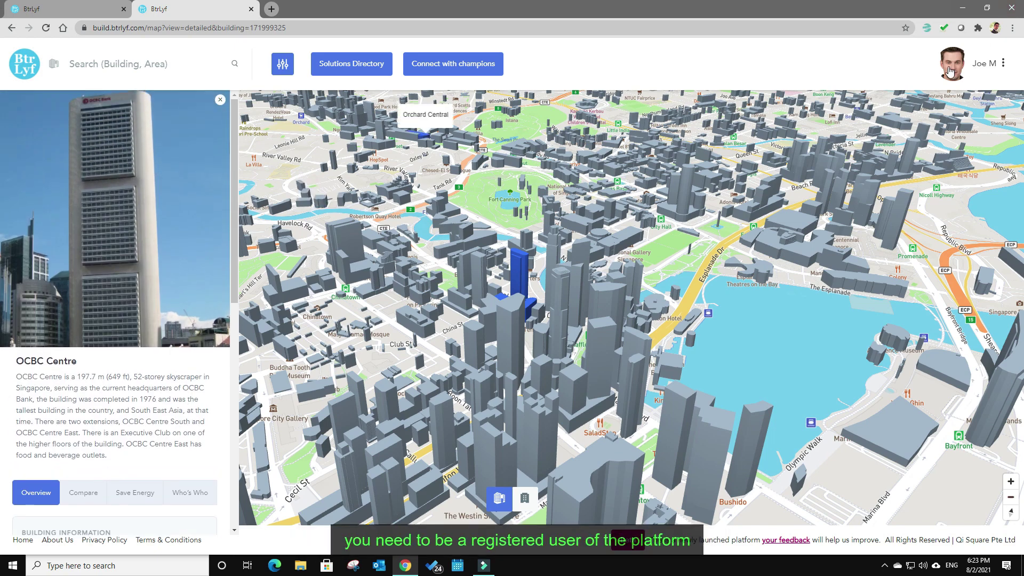
click(1003, 63)
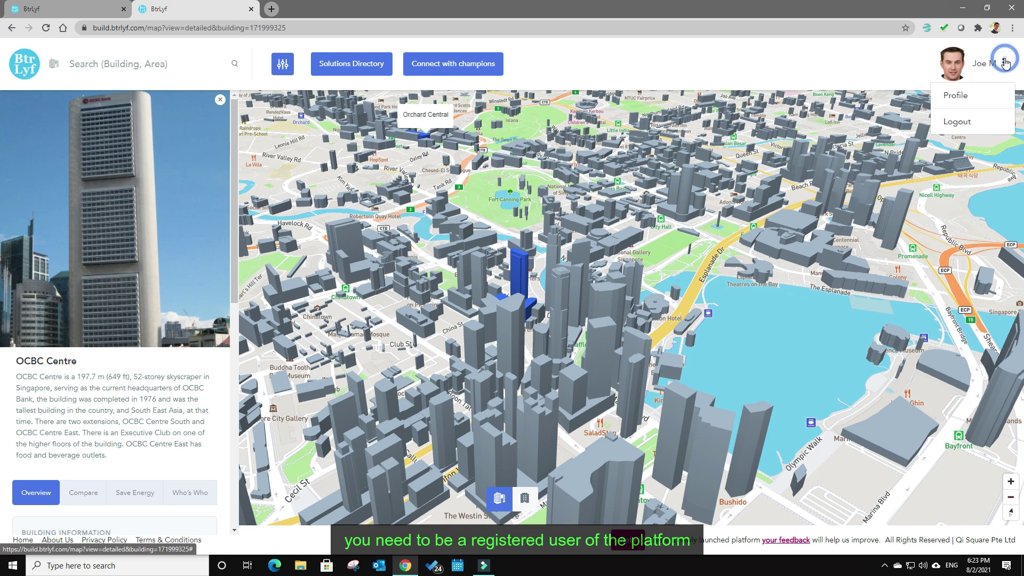
scroll(92, 380, down, 10)
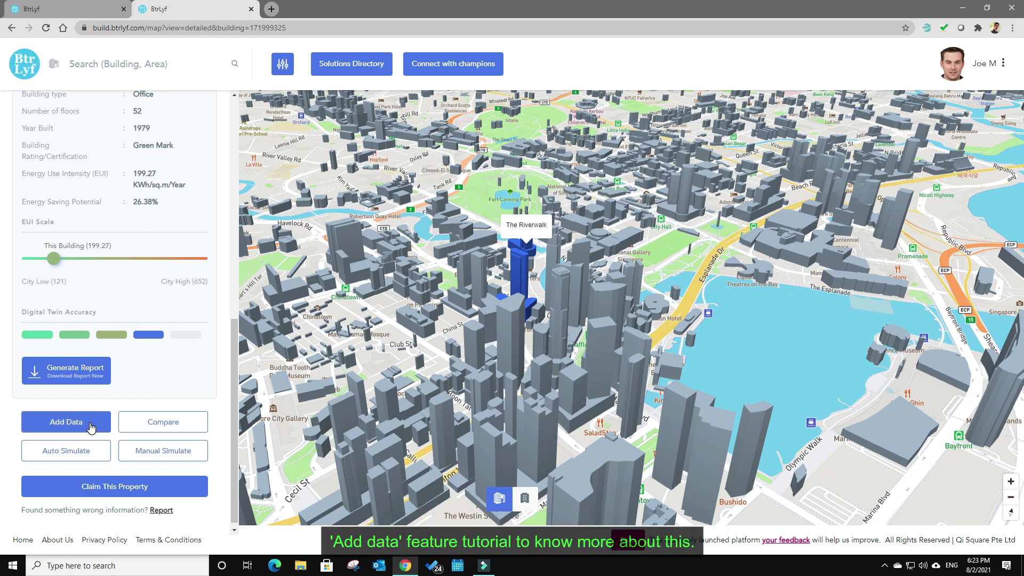
scroll(186, 382, up, 5)
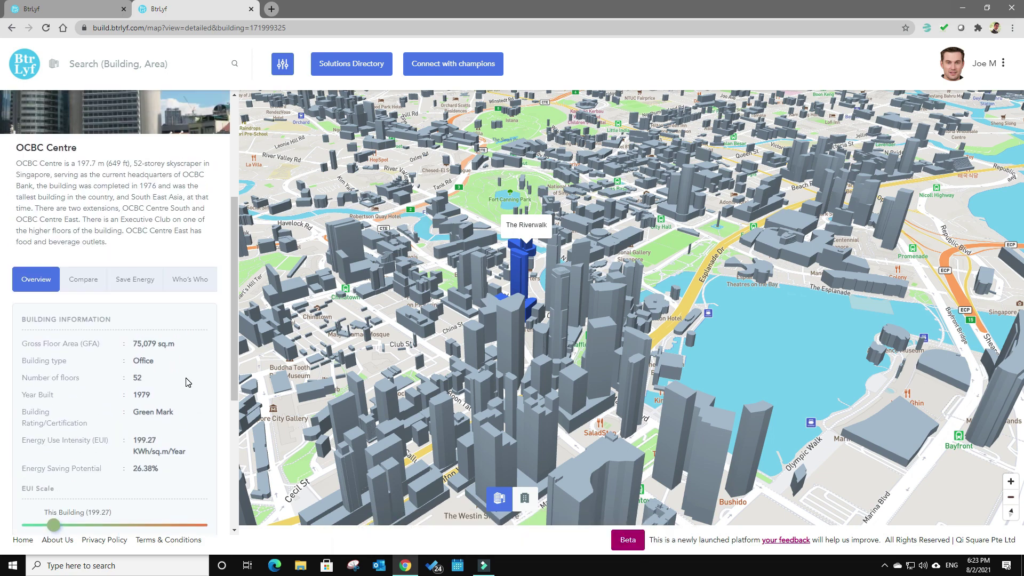
scroll(187, 382, down, 5)
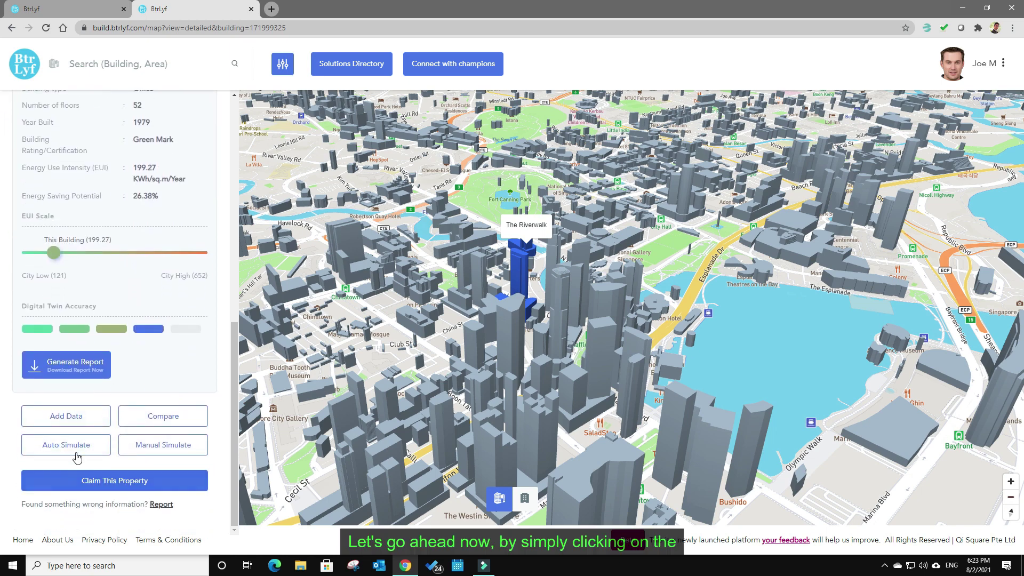
click(78, 449)
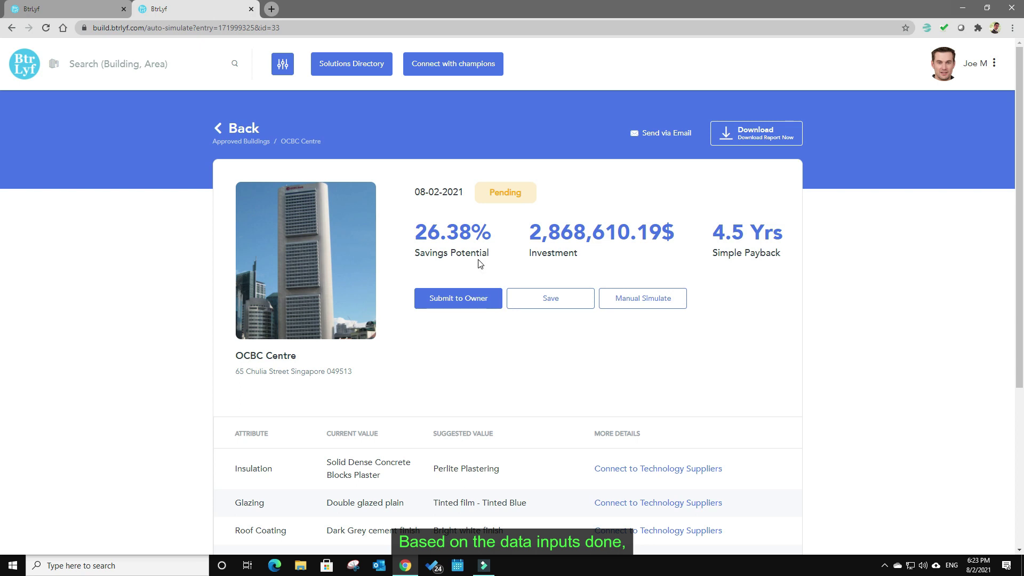
Review the simulation report's savings potential, investment, simple payback and the table of suggested energy-saving measures with their supplier links.
scroll(479, 263, down, 1)
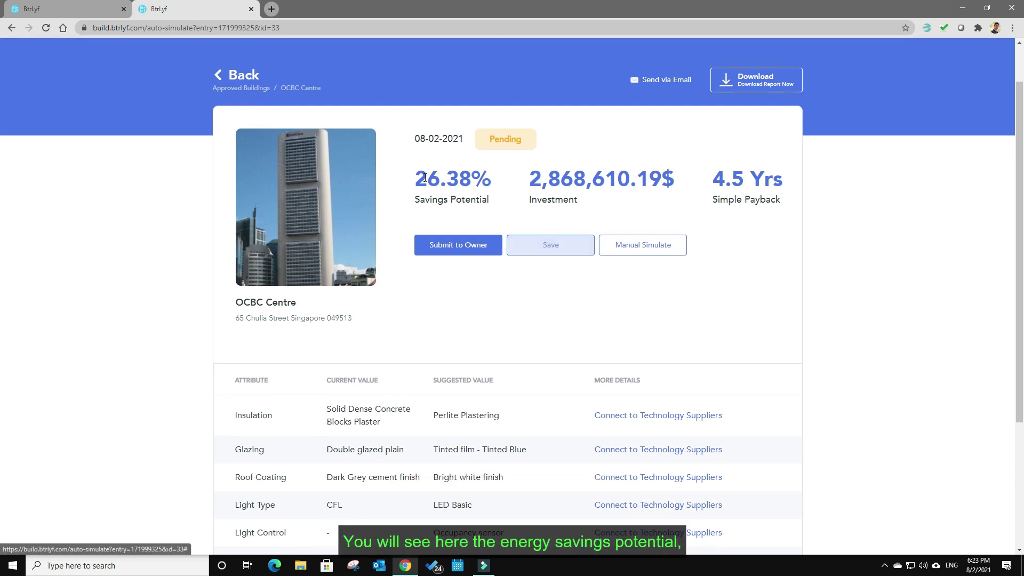
drag(427, 179, 764, 181)
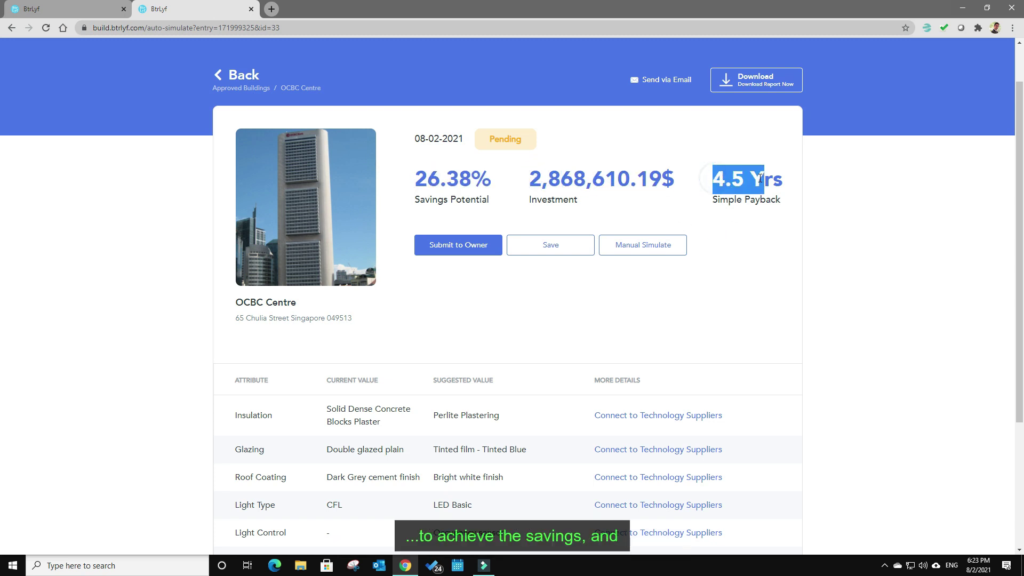
click(759, 239)
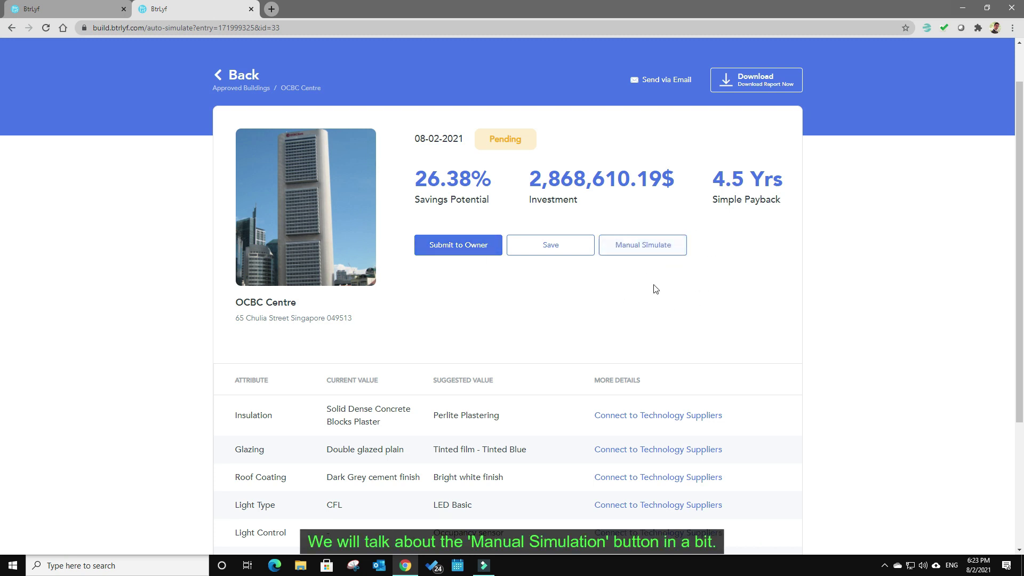
scroll(570, 317, down, 4)
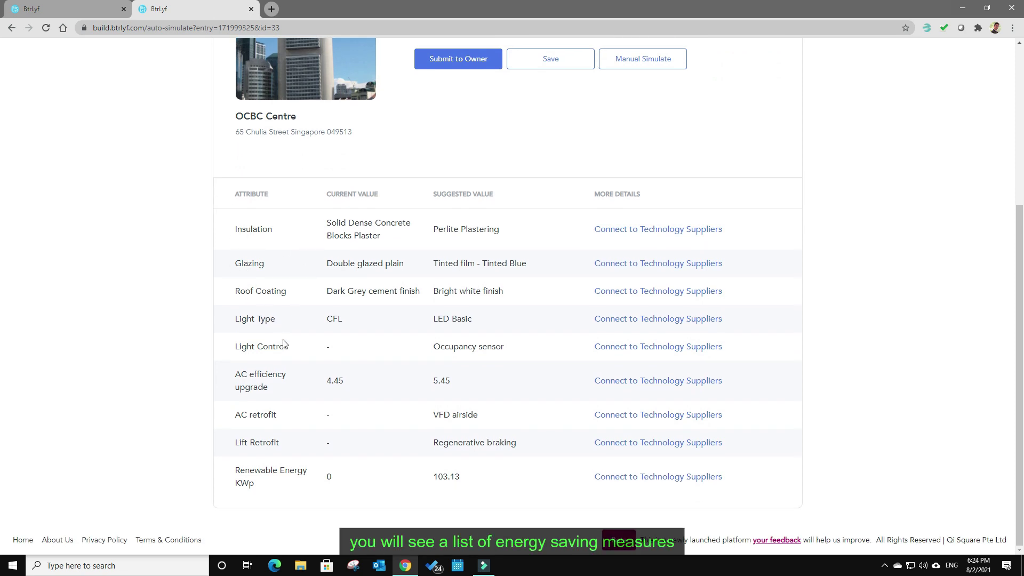
scroll(437, 381, up, 1)
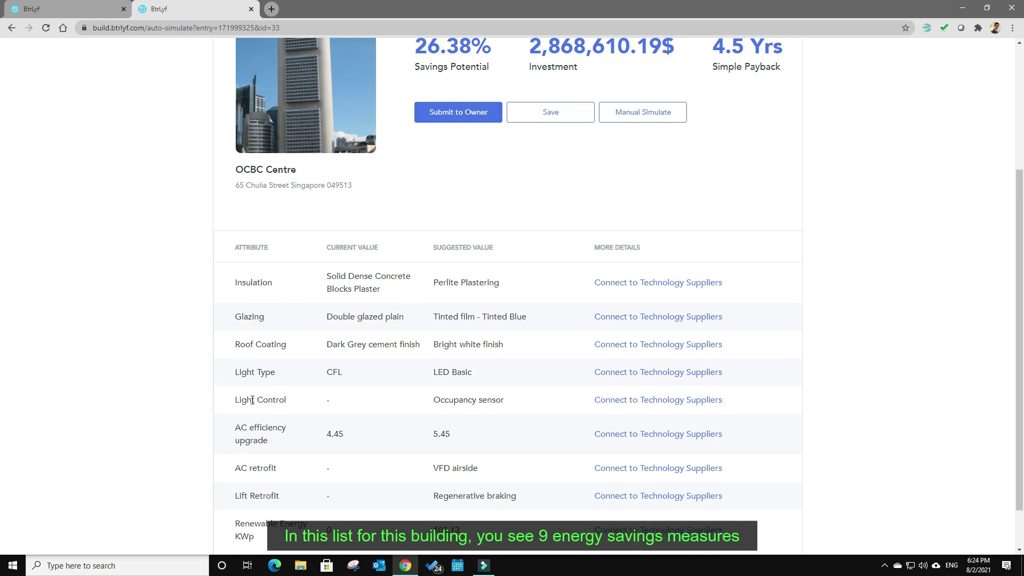
scroll(249, 305, down, 1)
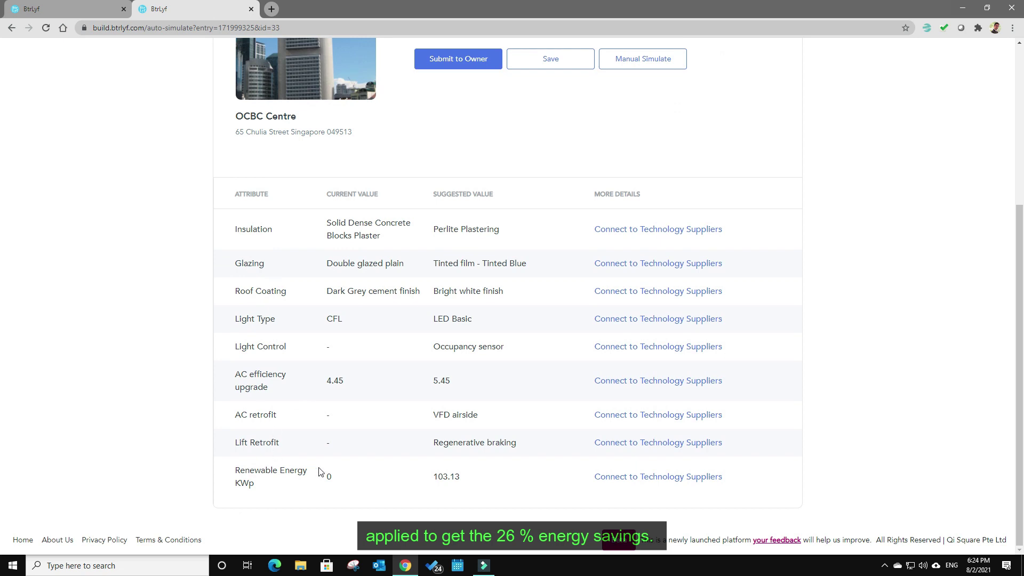
scroll(360, 454, up, 2)
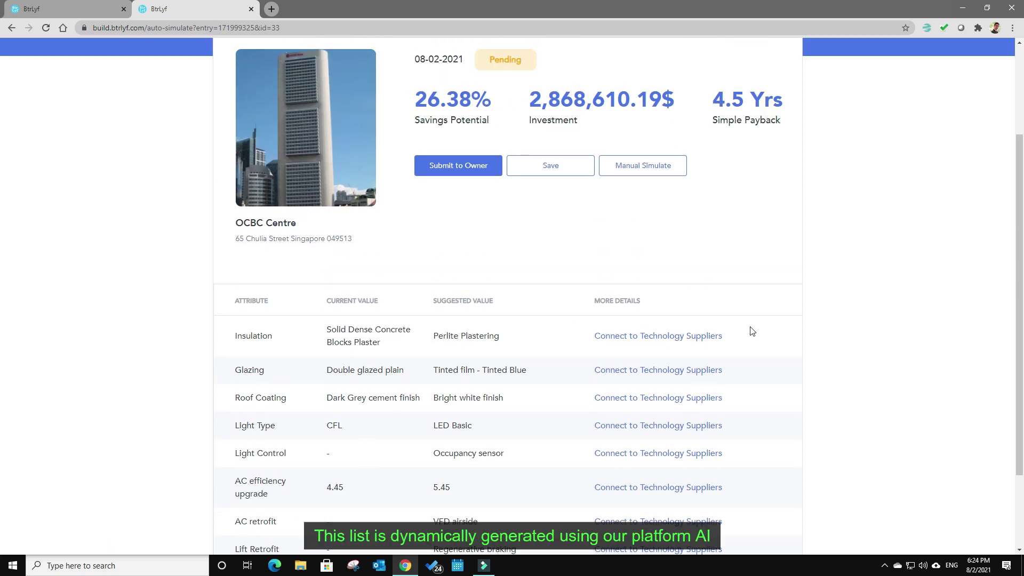
scroll(752, 331, up, 1)
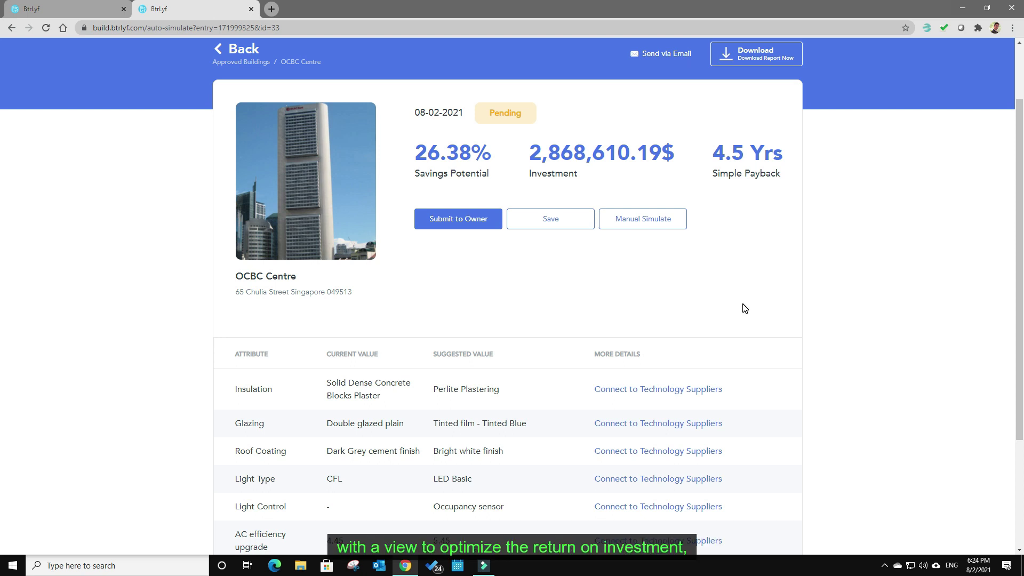
scroll(745, 309, up, 1)
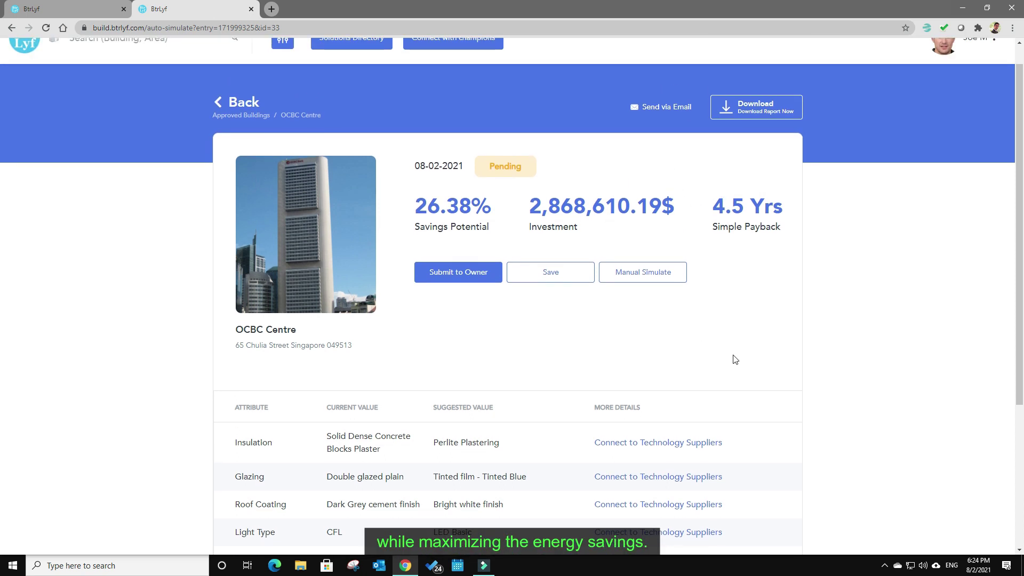
scroll(744, 356, down, 1)
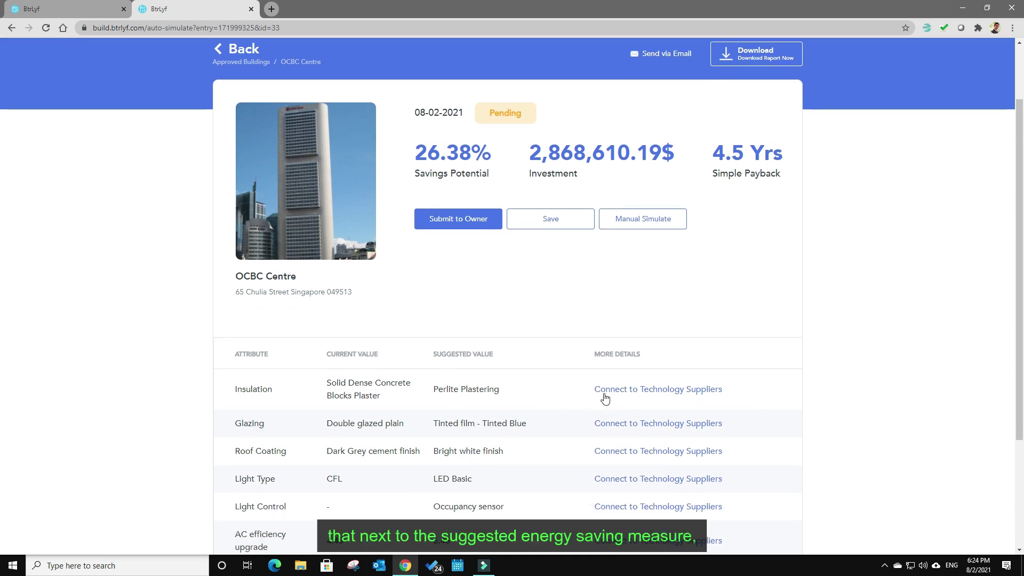
scroll(608, 395, down, 1)
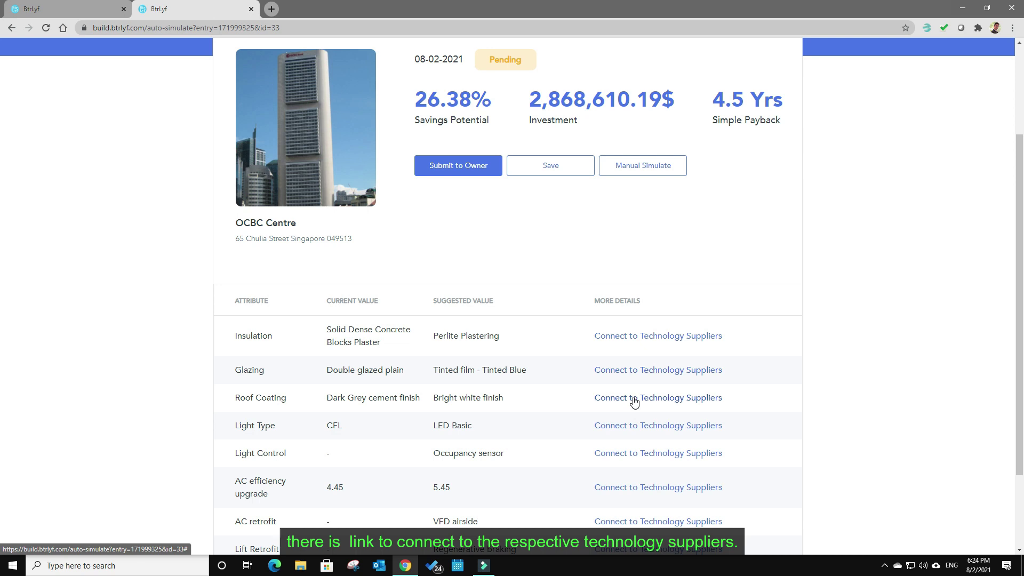
Open the technology suppliers for the AC efficiency upgrade and look through the listed HVAC products.
scroll(625, 428, down, 3)
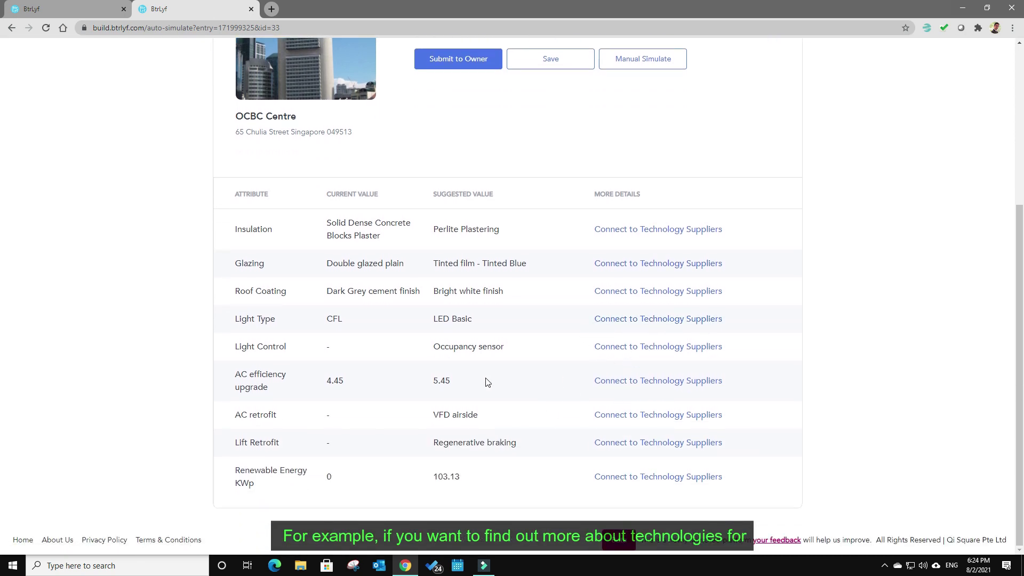
click(673, 382)
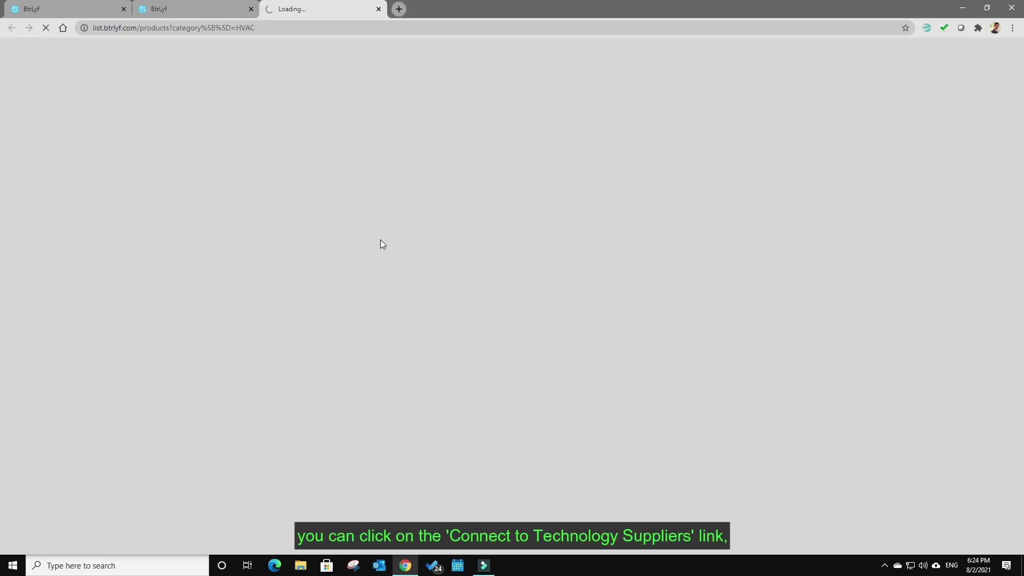
scroll(418, 266, down, 3)
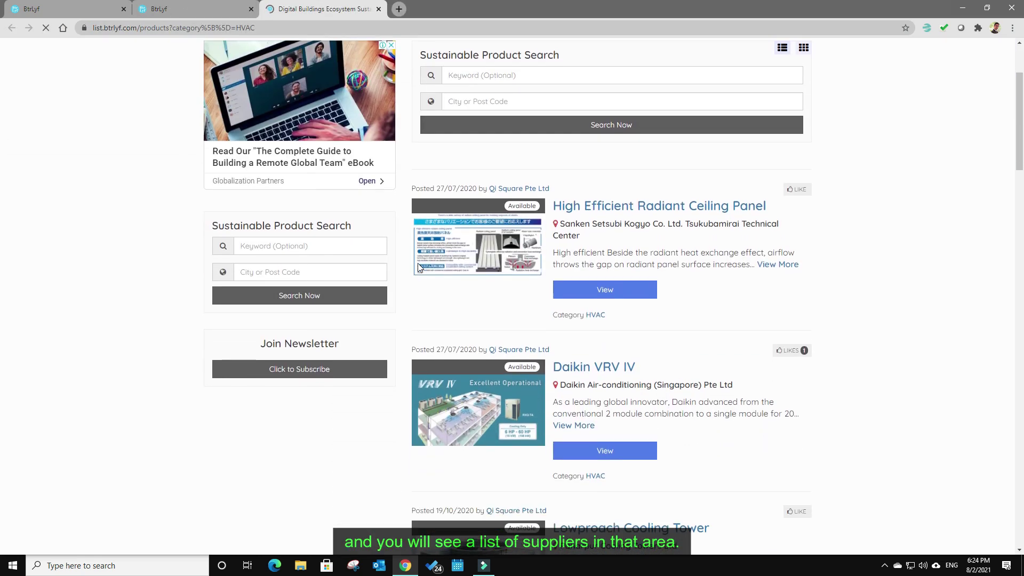
scroll(419, 266, down, 7)
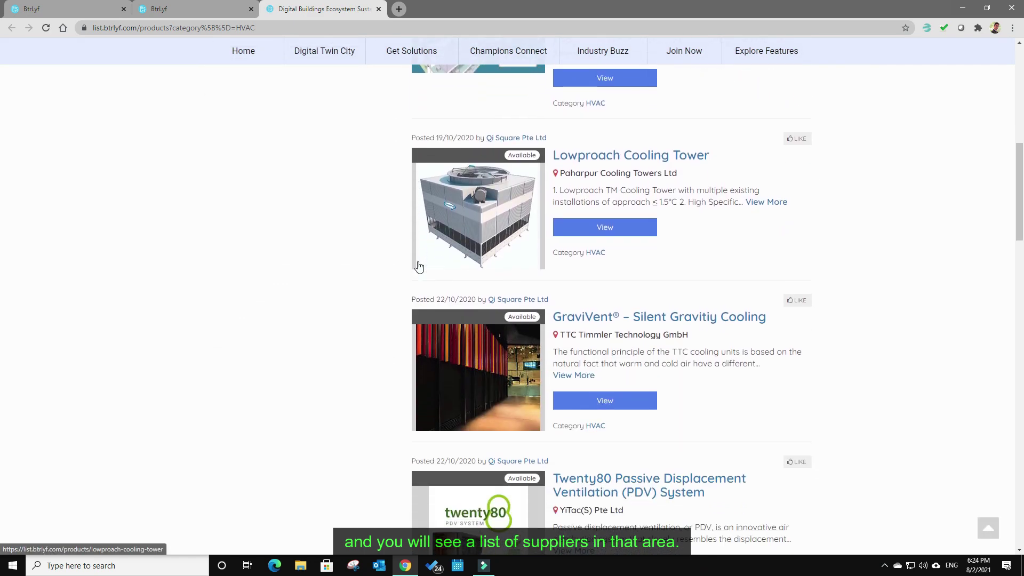
scroll(419, 266, down, 10)
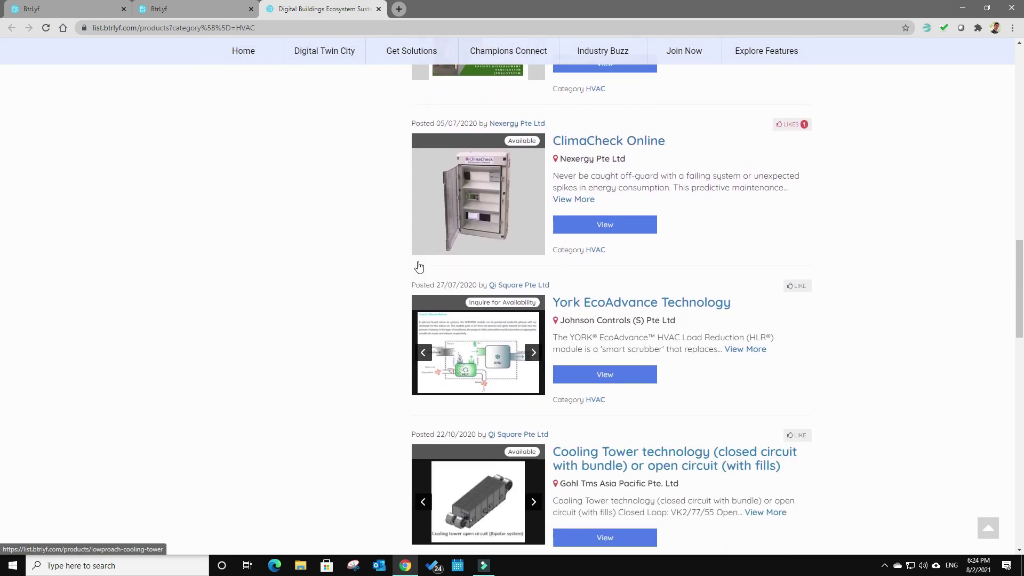
scroll(419, 267, down, 10)
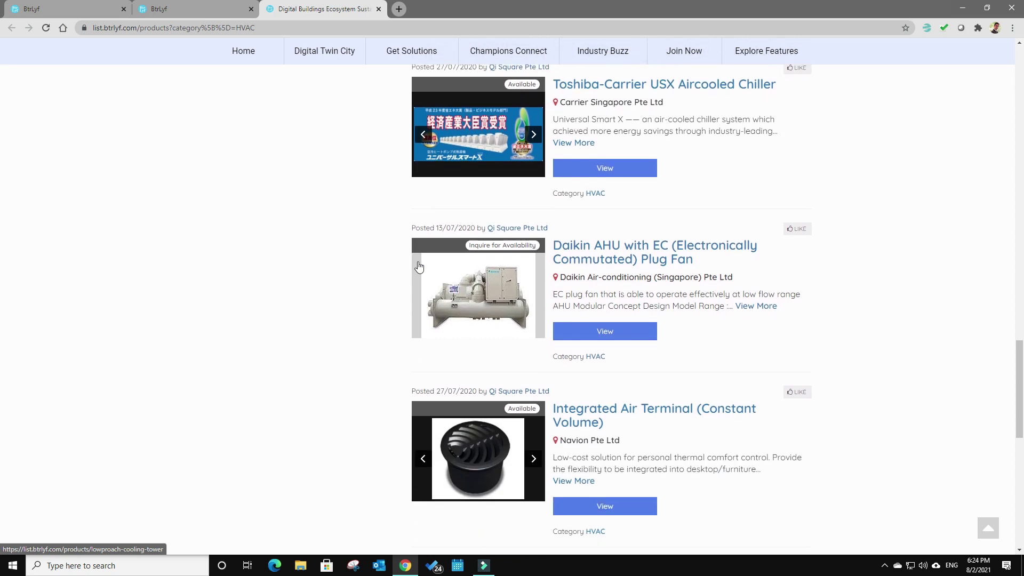
scroll(418, 267, down, 7)
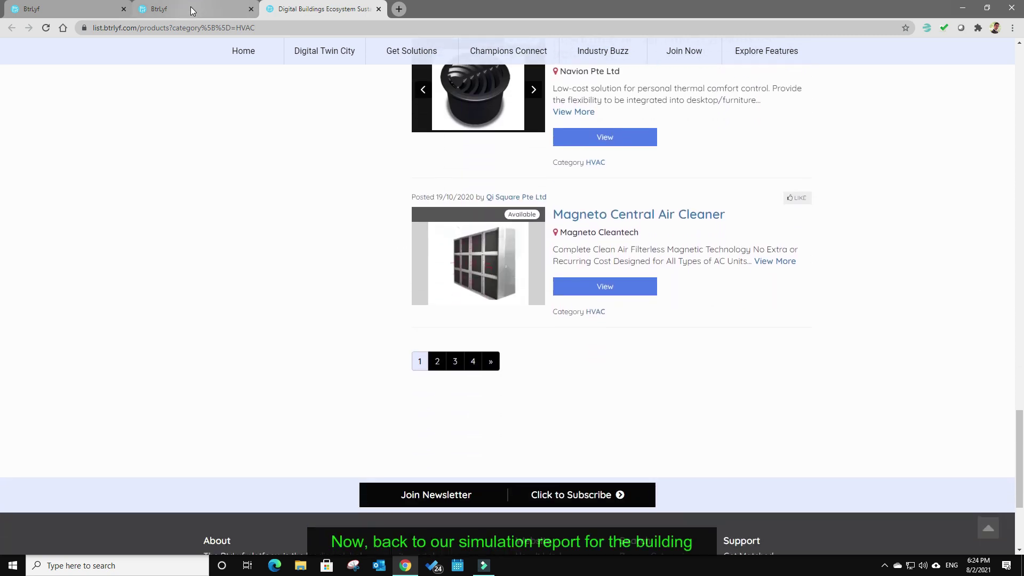
Return to the OCBC Centre simulation report and open its manual simulation.
click(192, 11)
scroll(722, 329, down, 1)
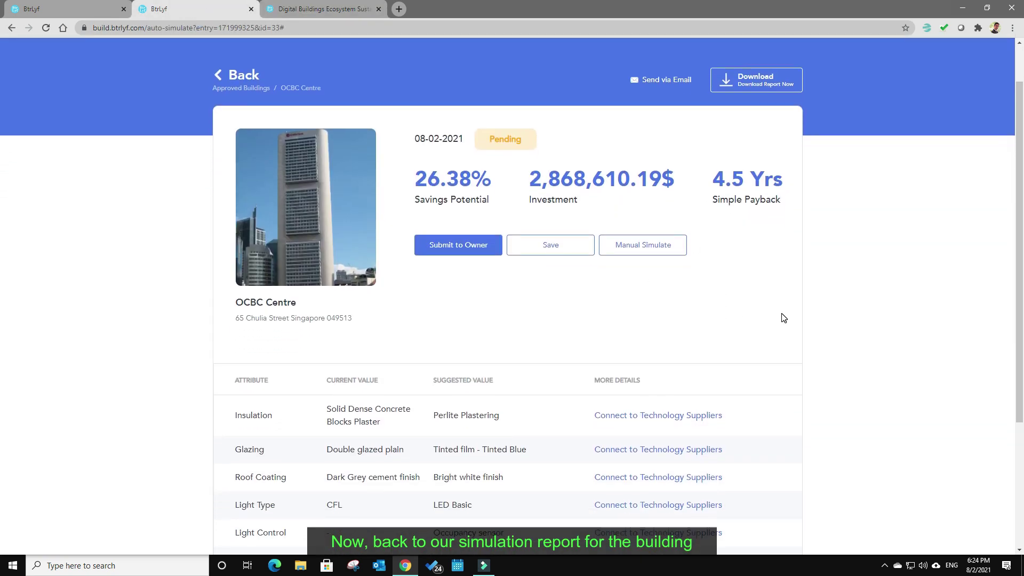
scroll(781, 317, down, 1)
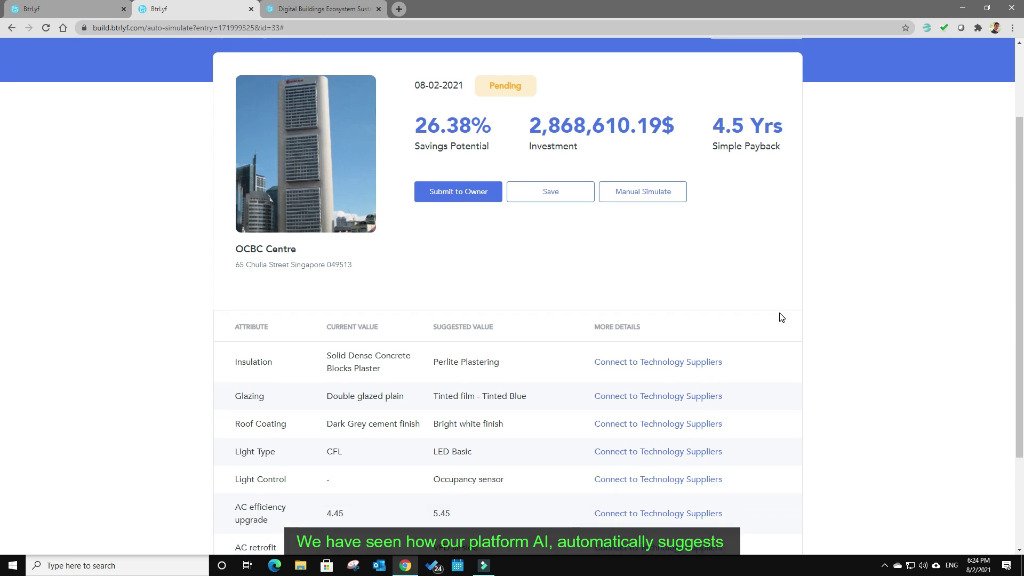
scroll(597, 325, down, 1)
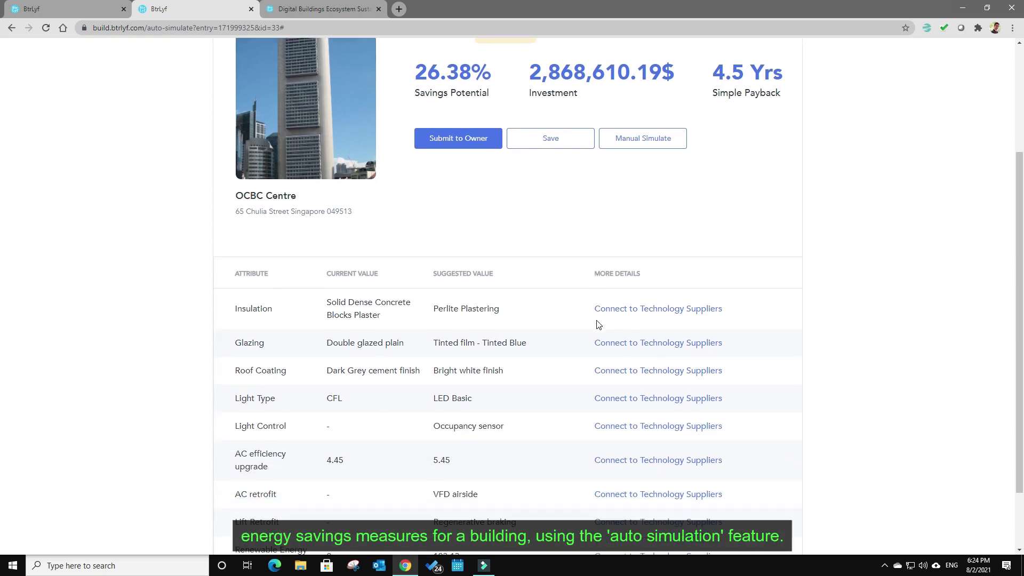
scroll(598, 325, up, 3)
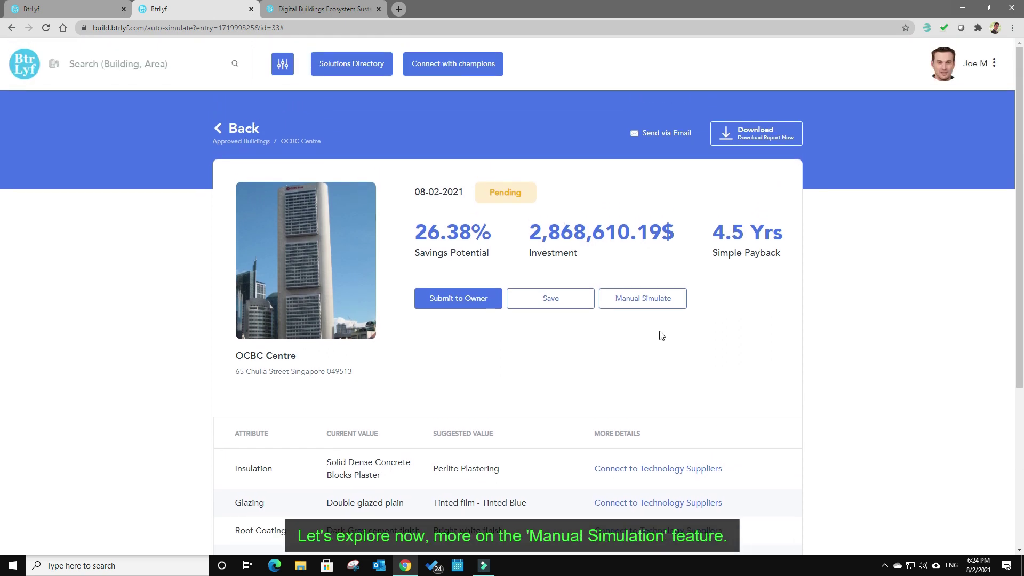
click(655, 298)
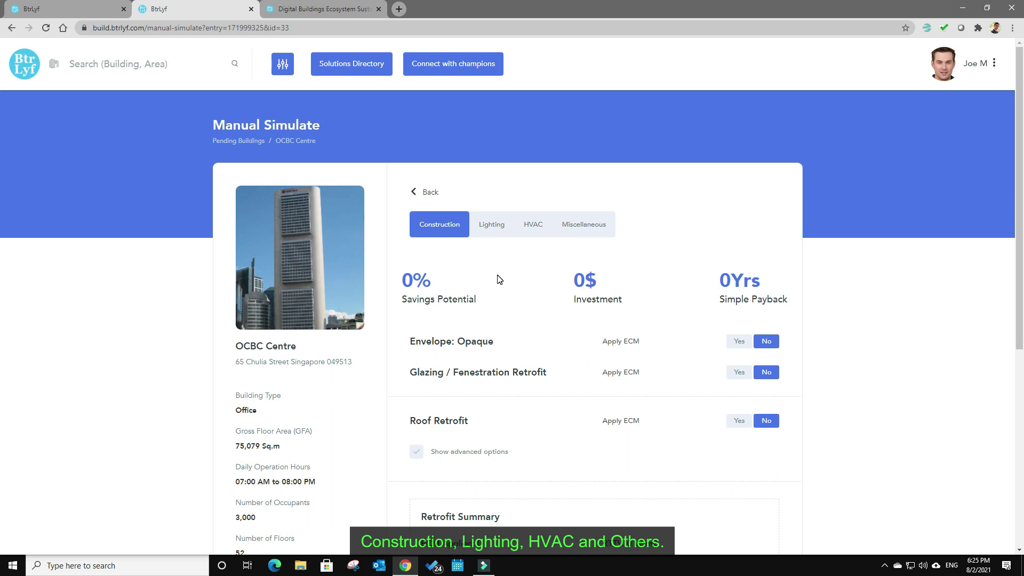
scroll(499, 280, down, 3)
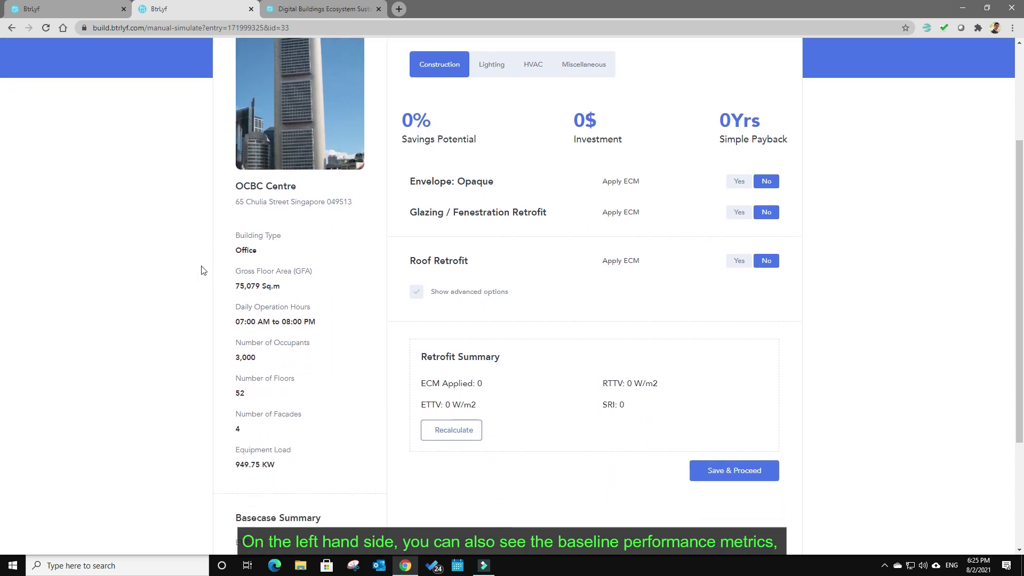
Check the building's basecase summary, then apply the building light retrofit ECM among the lighting measures.
scroll(359, 298, down, 3)
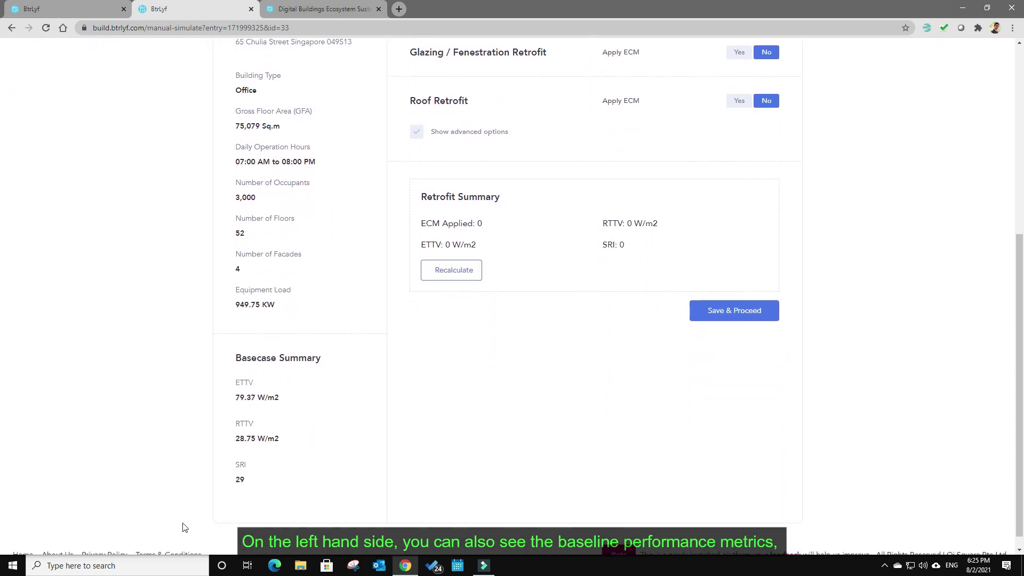
scroll(322, 456, up, 2)
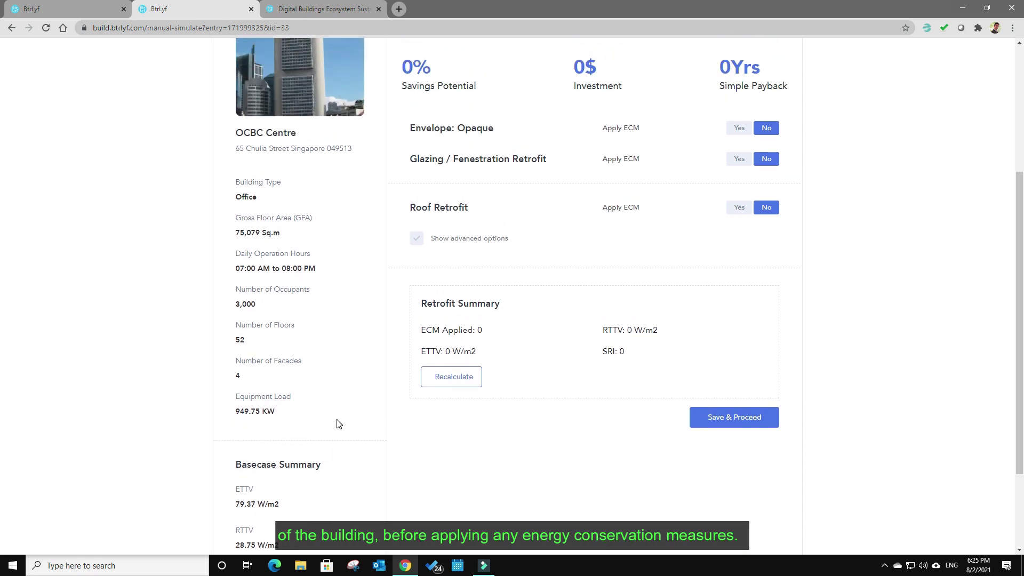
scroll(337, 424, up, 4)
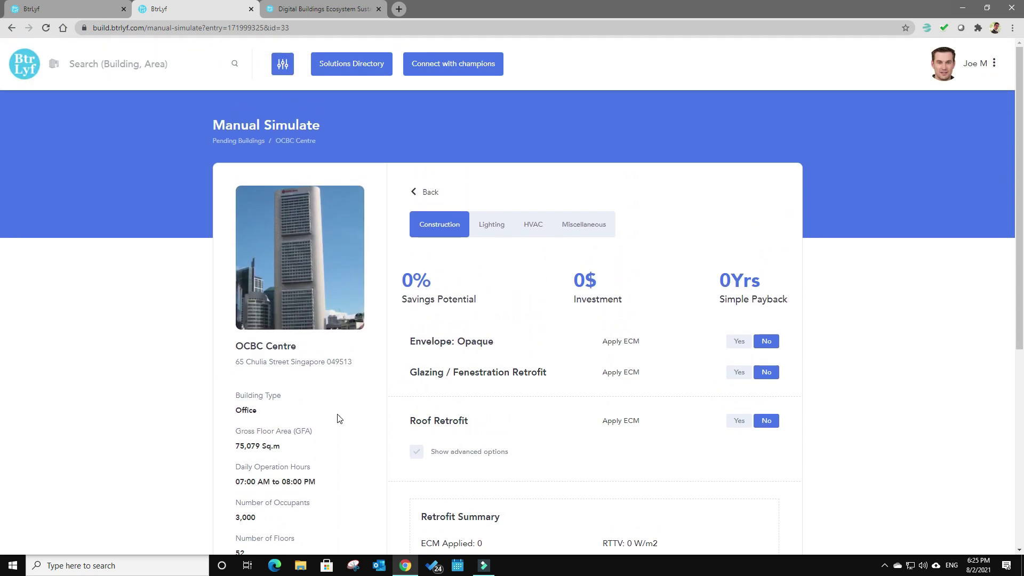
click(492, 227)
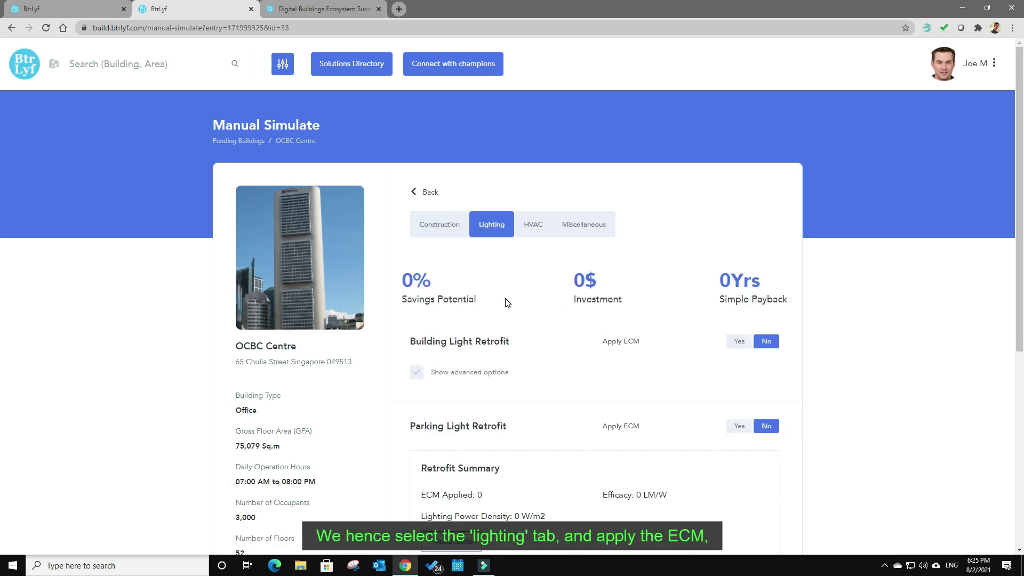
scroll(507, 303, down, 1)
scroll(507, 303, down, 1)
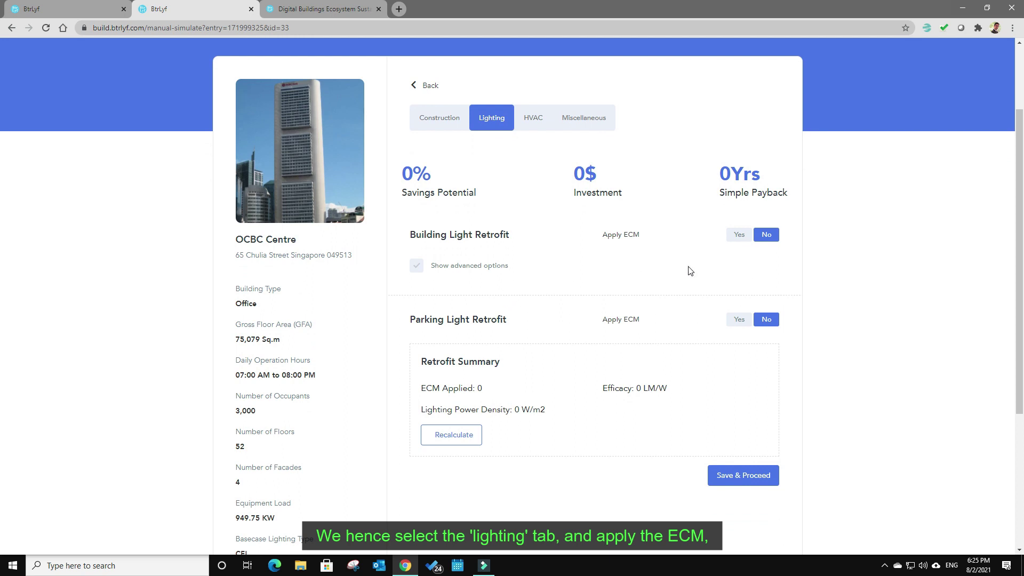
click(739, 235)
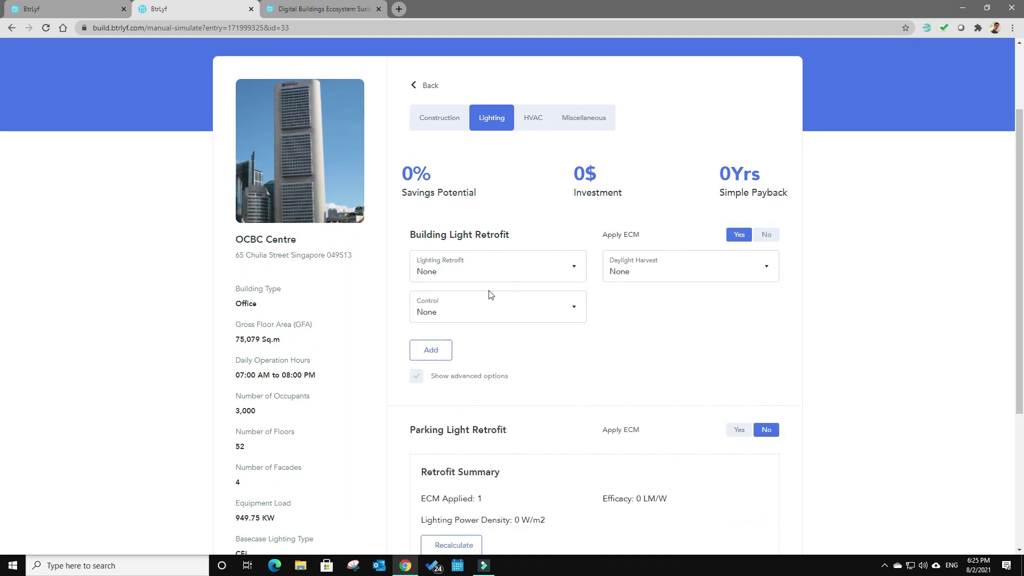
Look through the available lighting retrofit, daylight harvest and control options for the building light retrofit.
scroll(566, 344, down, 1)
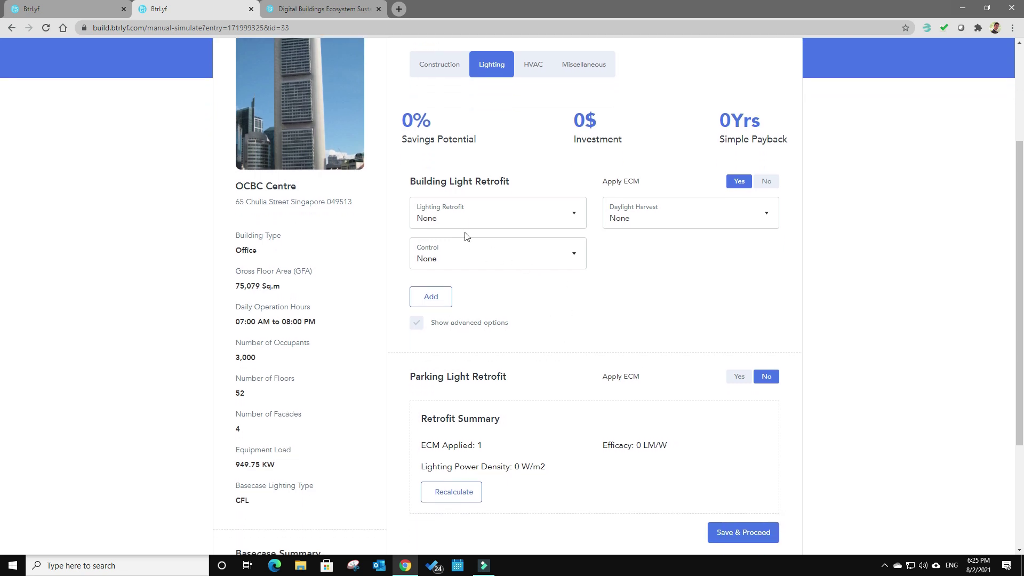
click(513, 220)
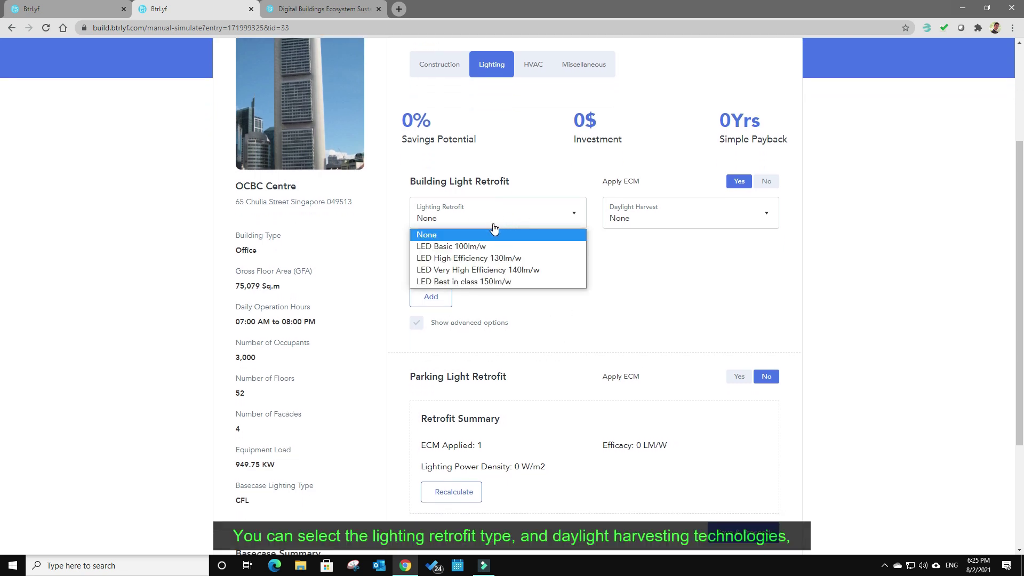
click(661, 224)
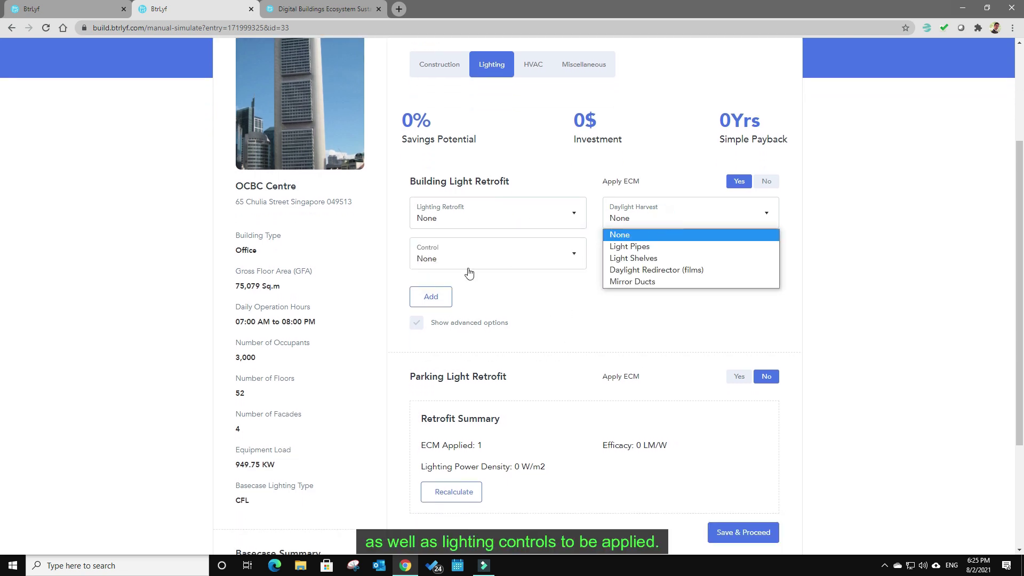
click(487, 259)
click(616, 257)
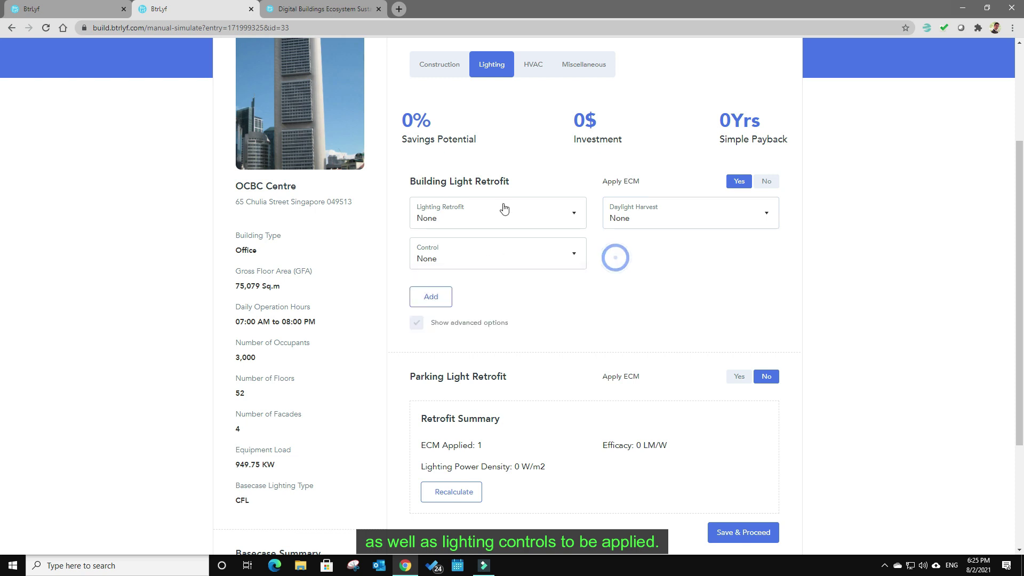
Set the building's lighting retrofit to LED High Efficiency 130lm/w and recalculate the simulation.
click(501, 216)
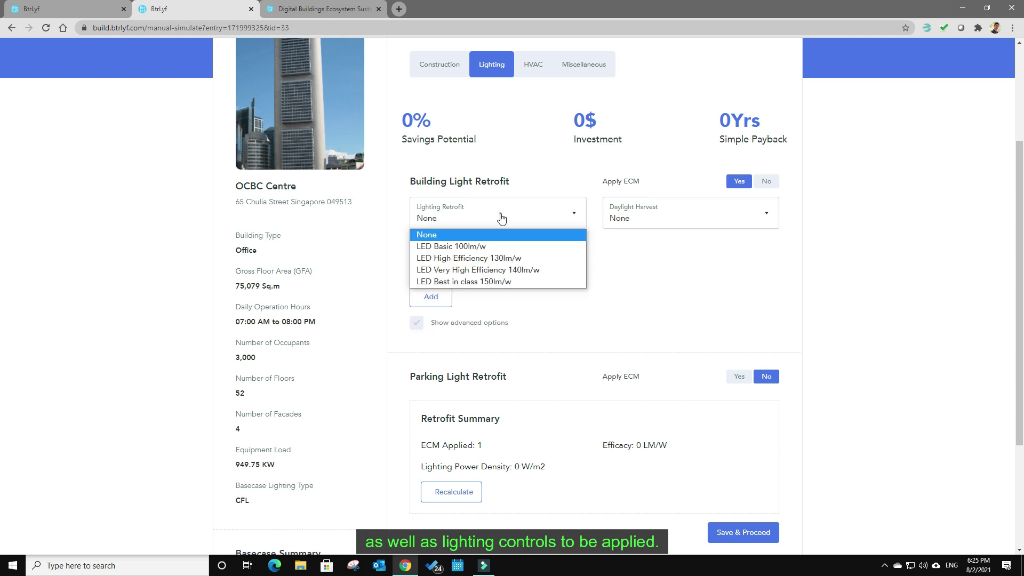
click(473, 258)
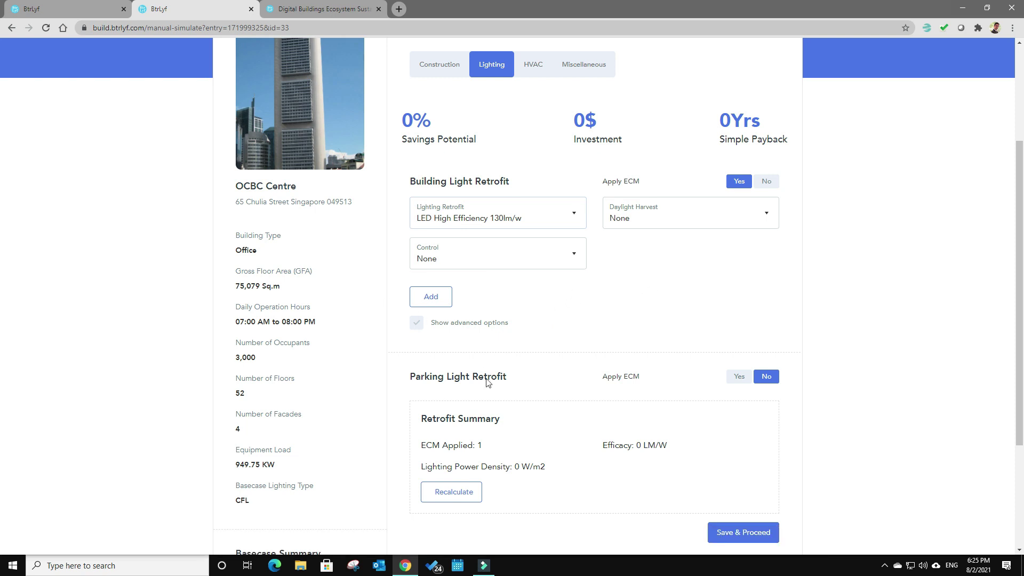
click(533, 216)
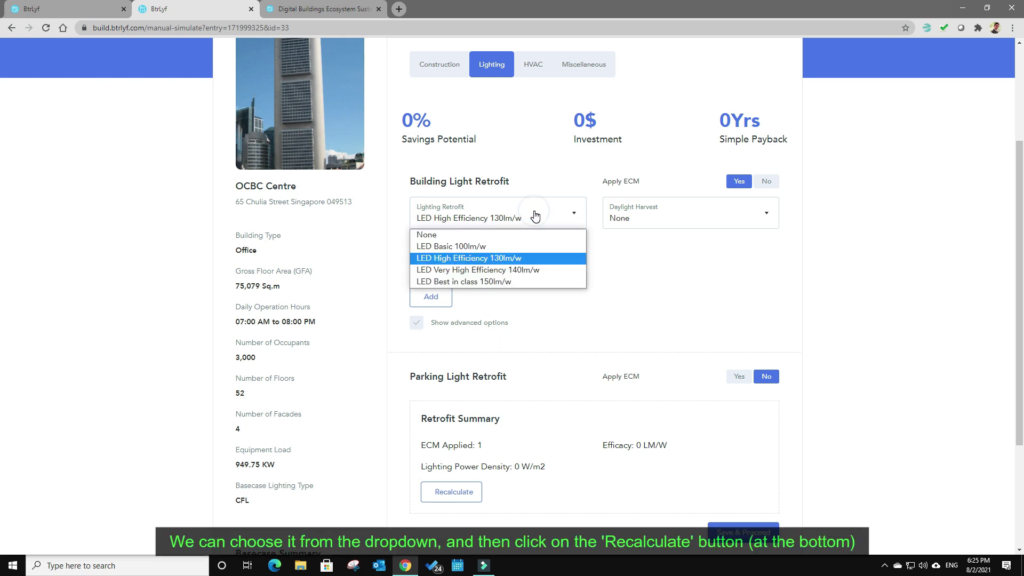
click(525, 257)
click(454, 492)
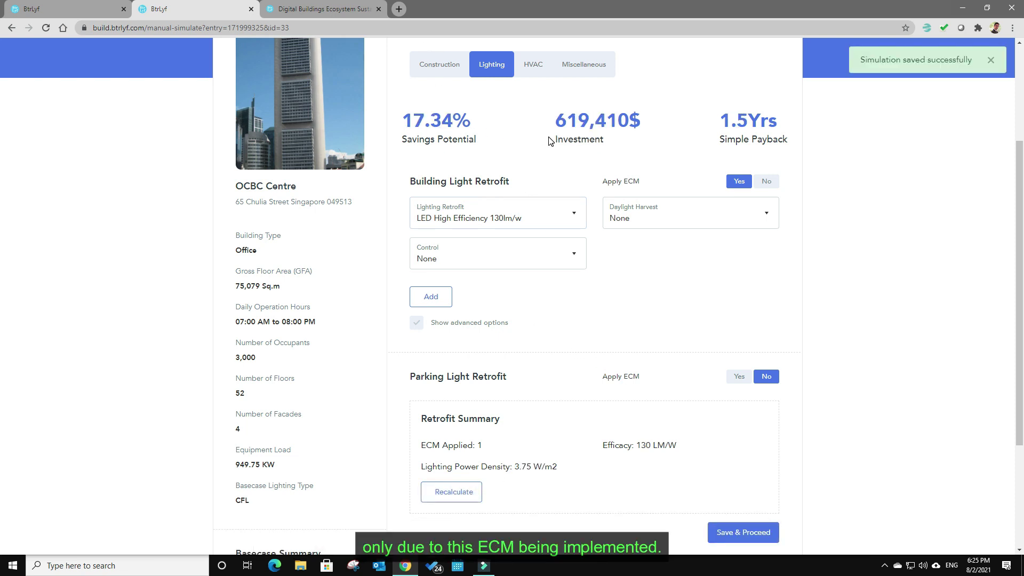
Review the recalculated lighting results and set the building light retrofit's control to Occupancy sensor.
scroll(549, 140, up, 1)
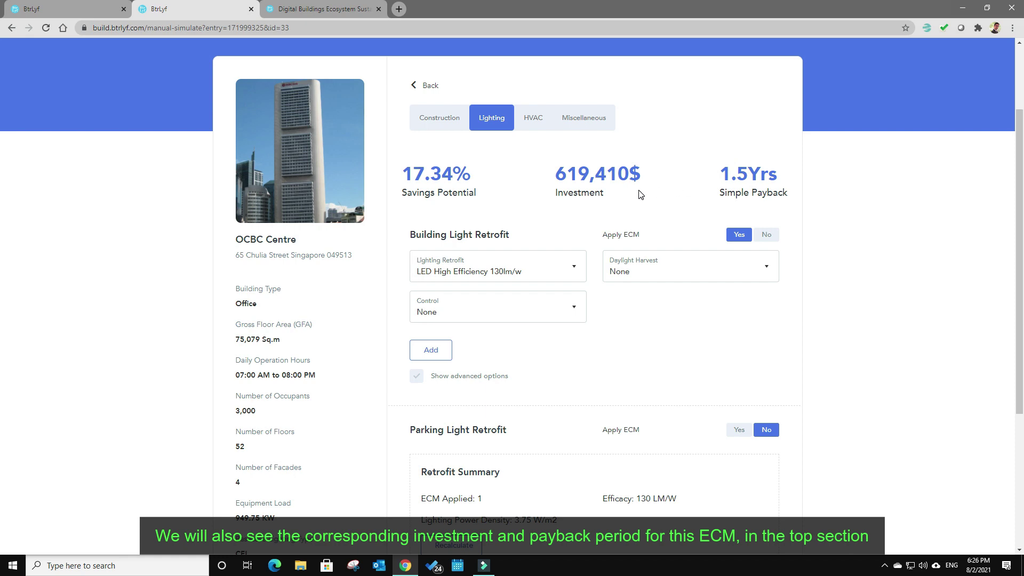
scroll(641, 214, down, 4)
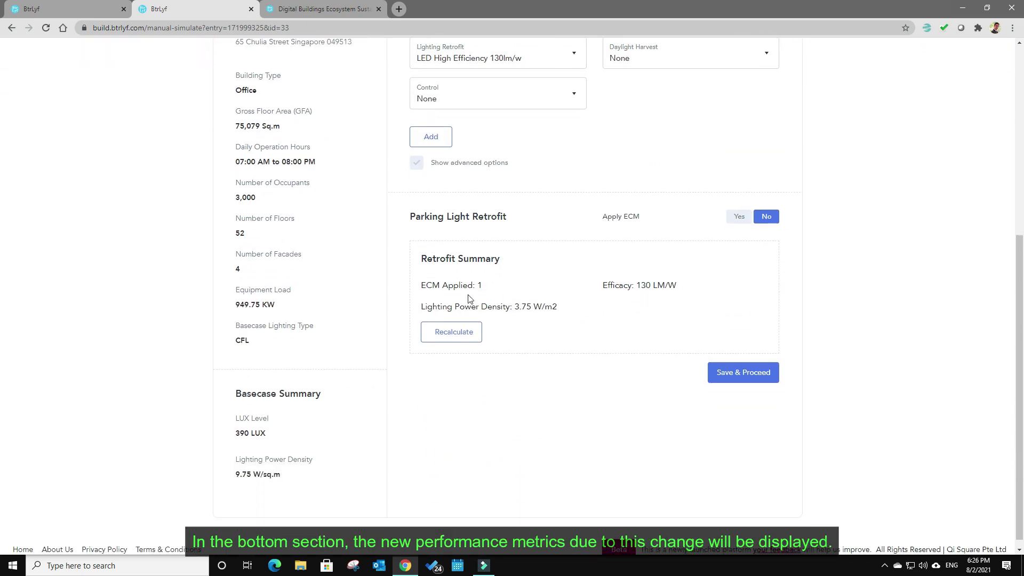
scroll(556, 302, up, 3)
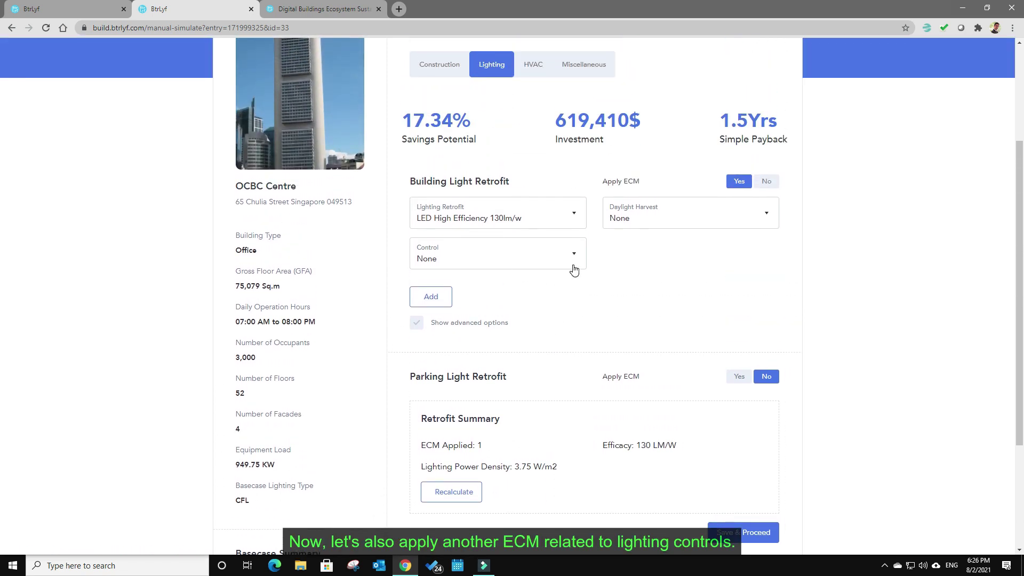
click(550, 256)
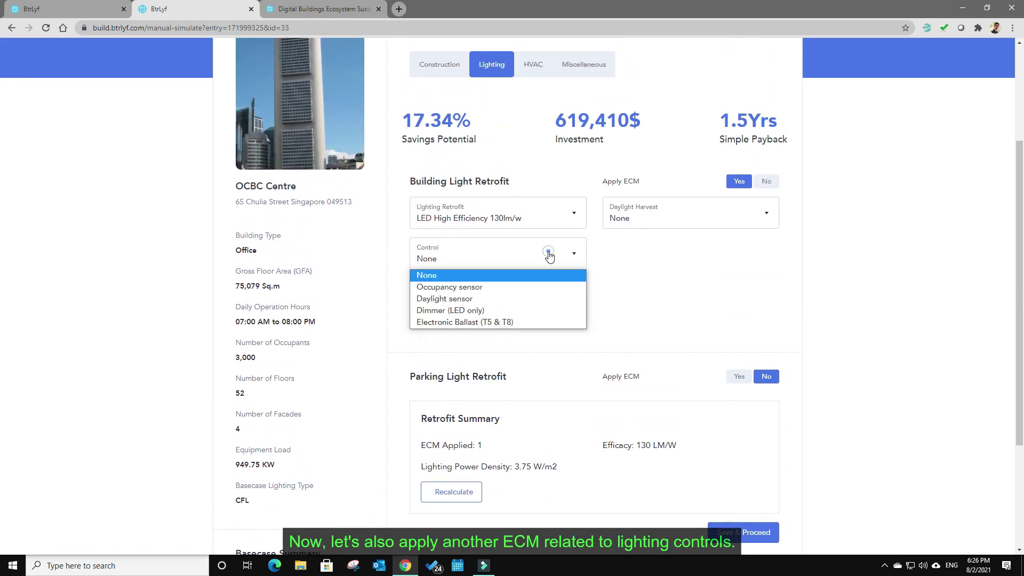
click(486, 289)
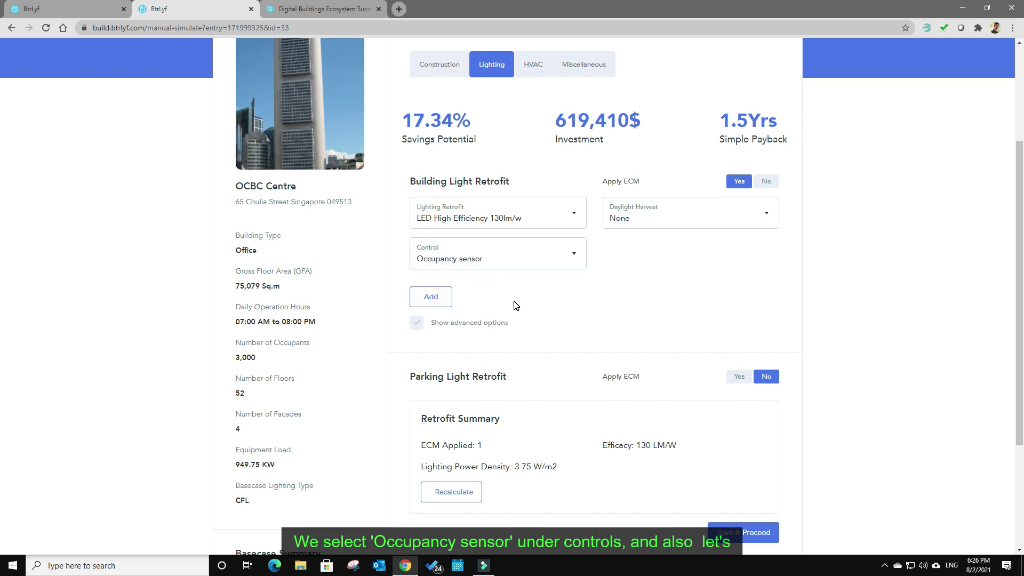
Add a second lighting control, Dimmer (LED only), to the building light retrofit and recalculate the simulation.
click(438, 297)
scroll(544, 298, down, 1)
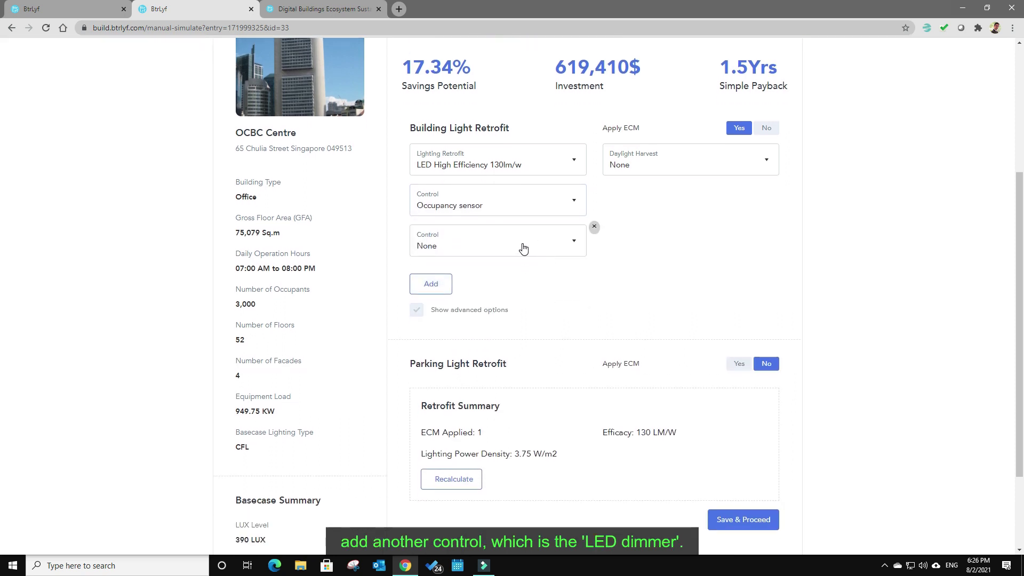
click(523, 248)
click(465, 298)
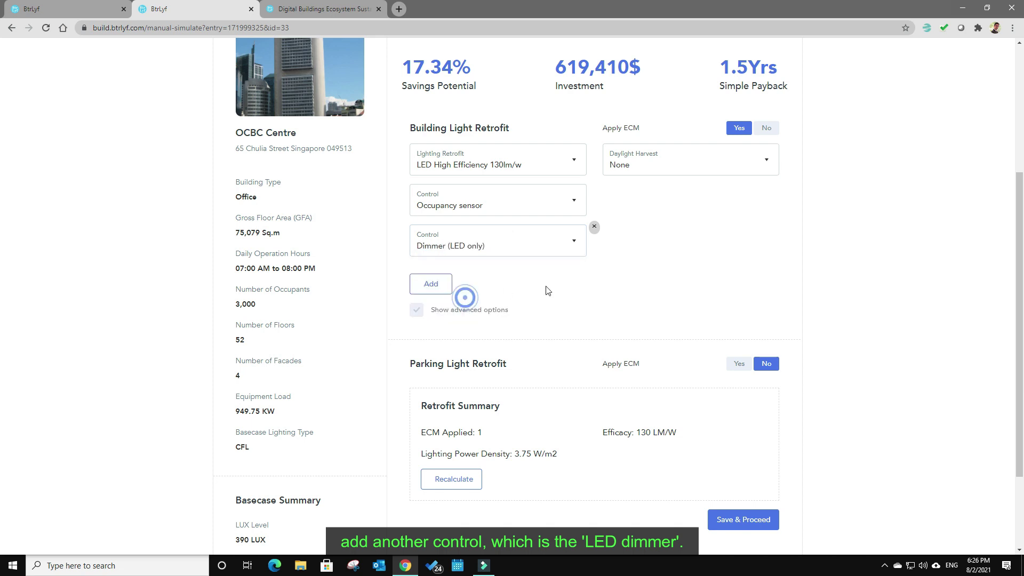
click(454, 479)
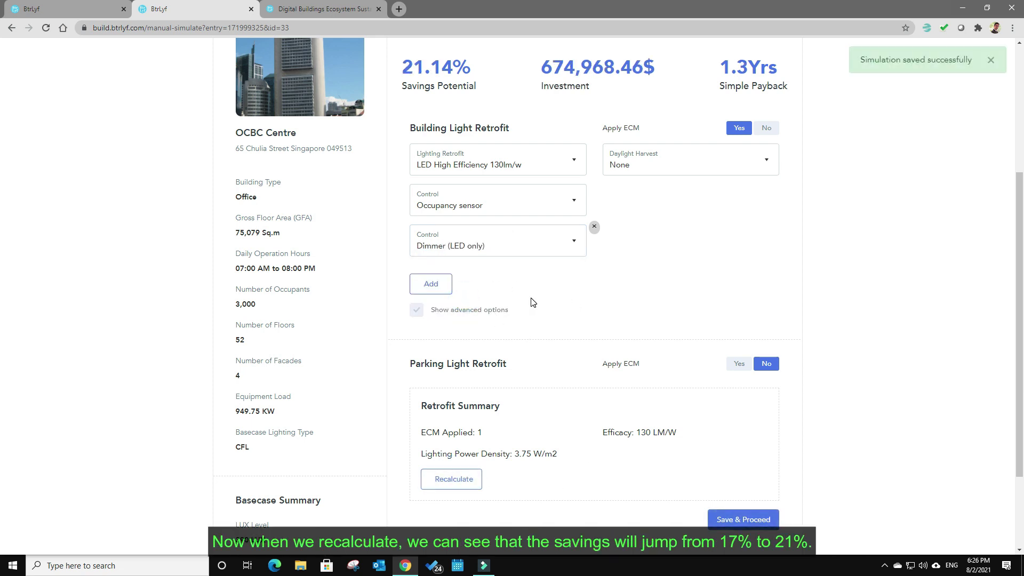
Compare the savings potential, investment and simple payback of the manual simulation with those in the OCBC Centre's auto simulation report.
scroll(411, 225, up, 3)
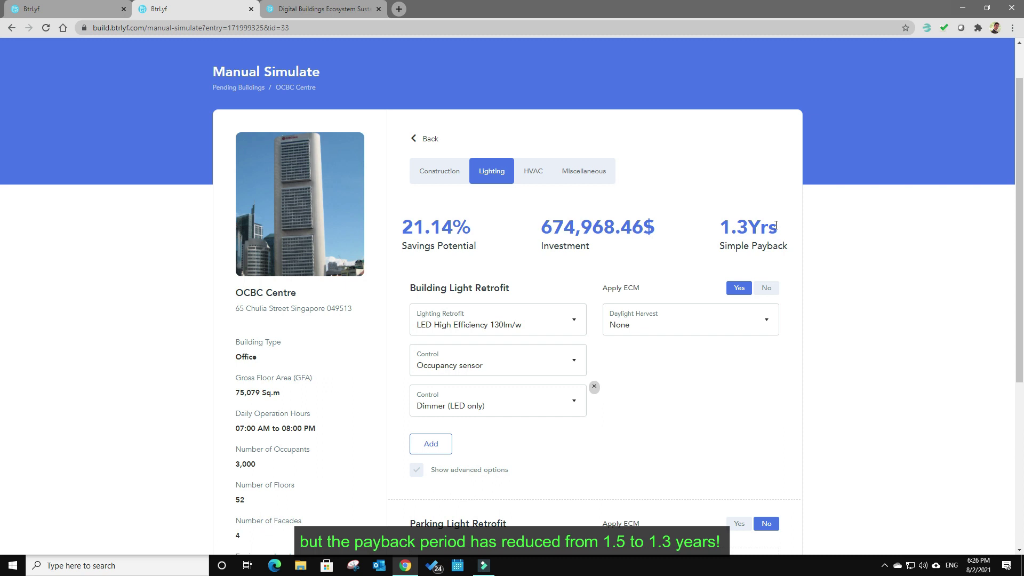
click(430, 140)
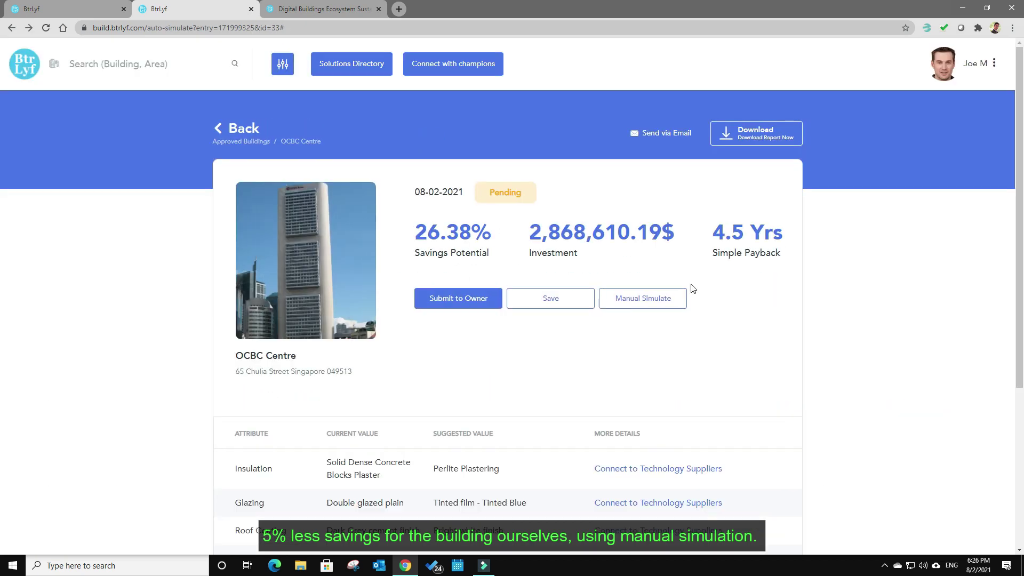
scroll(680, 252, down, 1)
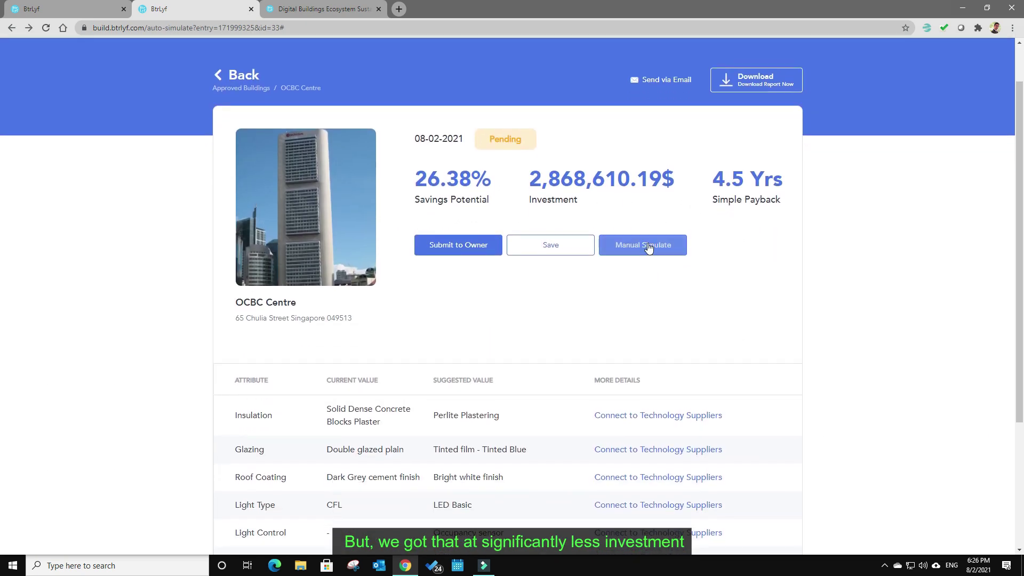
click(651, 247)
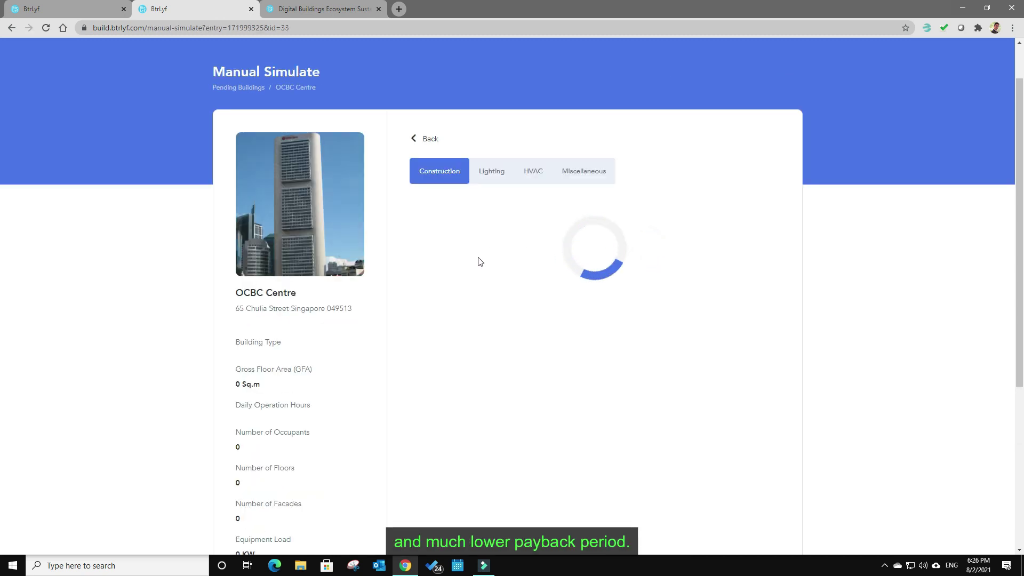
scroll(555, 258, down, 1)
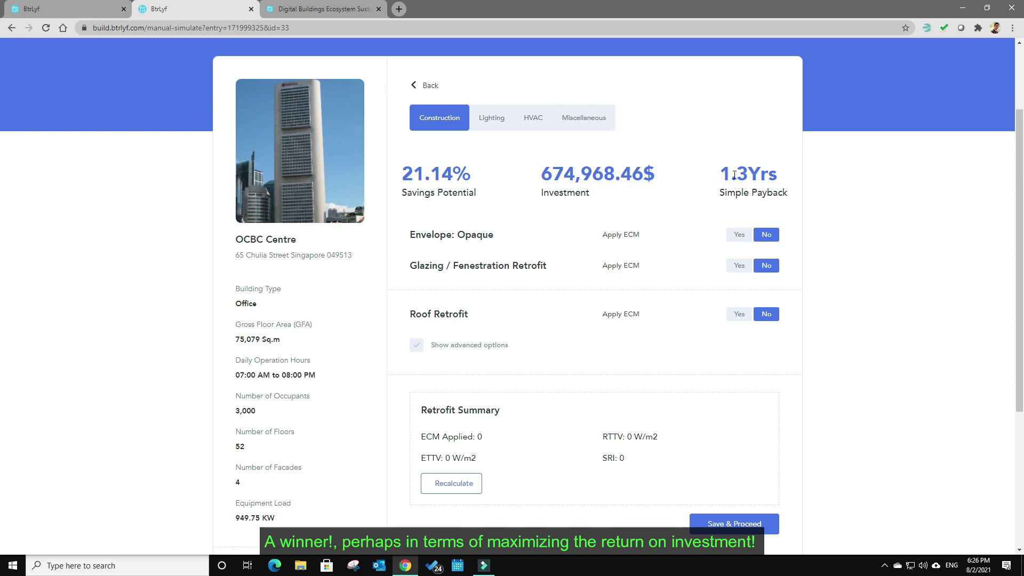
scroll(575, 248, down, 4)
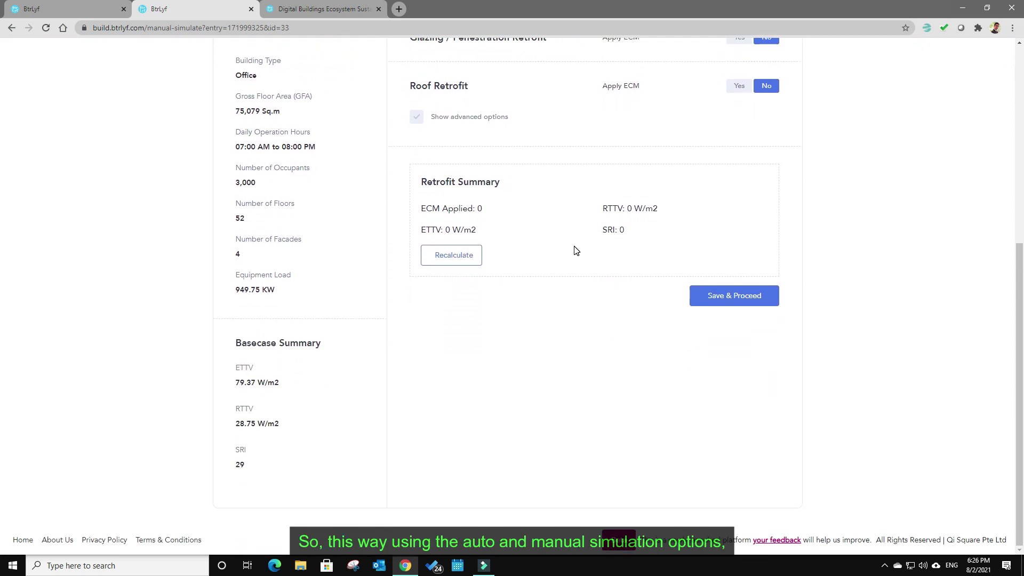
scroll(576, 262, up, 5)
scroll(576, 273, up, 2)
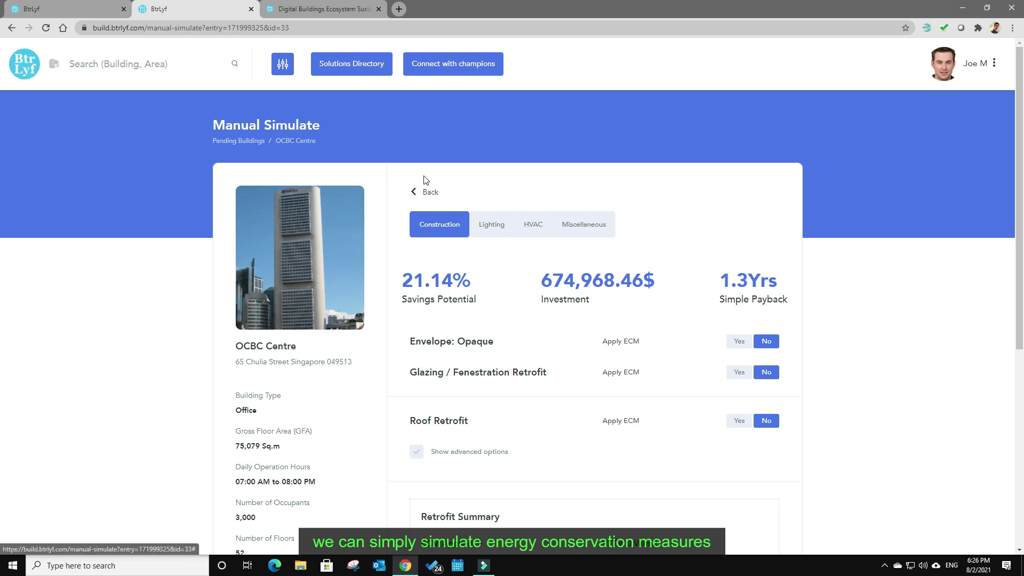
Open the city map from the BtrLyf home page and show the details of Republic Plaza.
click(43, 50)
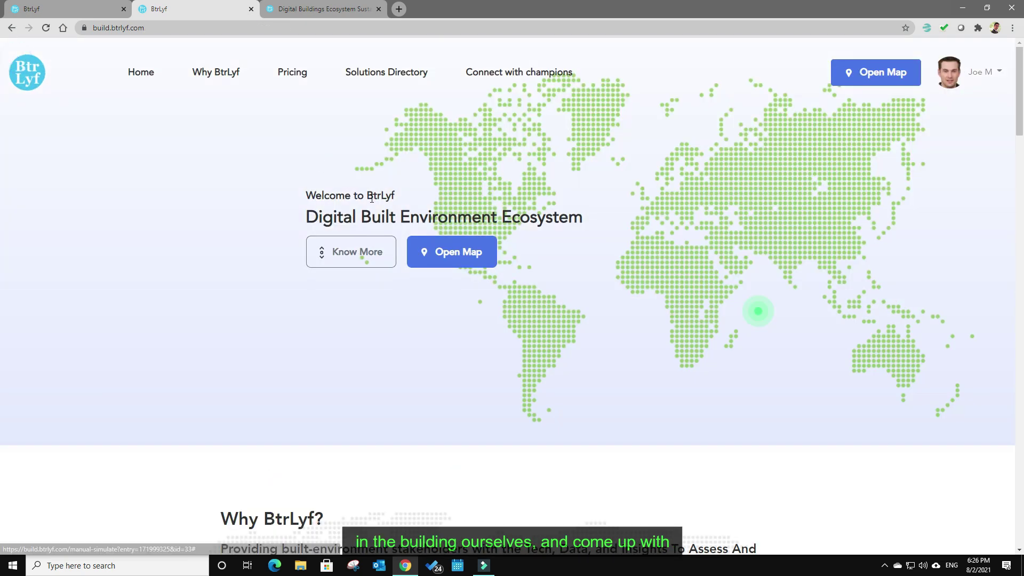
click(468, 266)
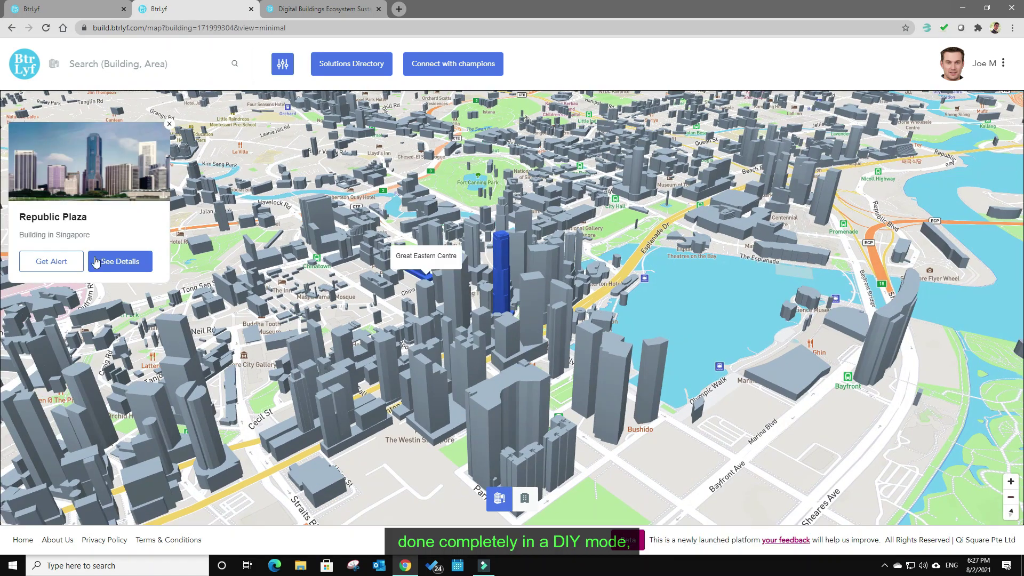
click(96, 261)
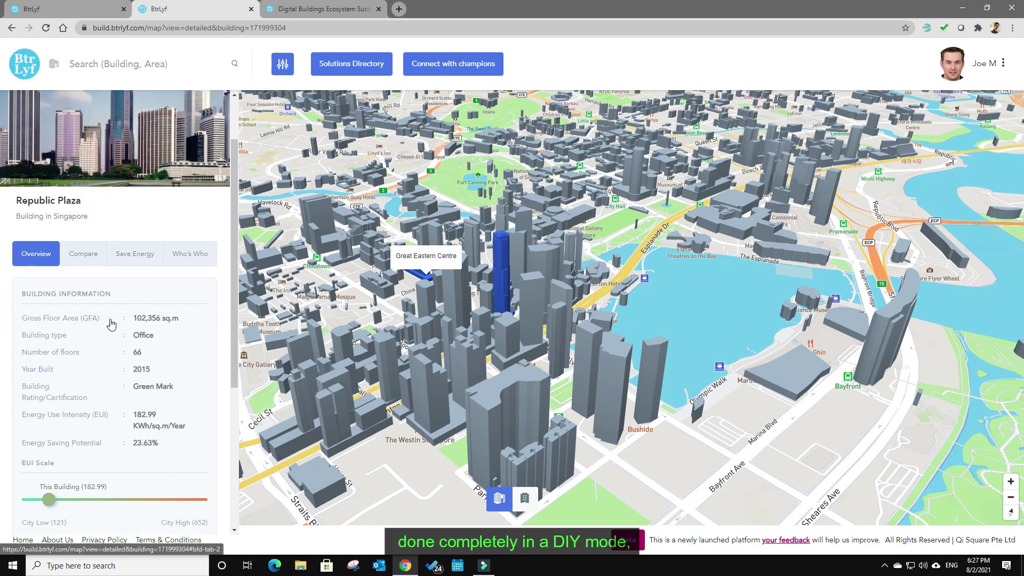
Run an auto simulation for Republic Plaza, then return to the city map that is already open in another browser tab.
scroll(107, 322, down, 4)
click(83, 443)
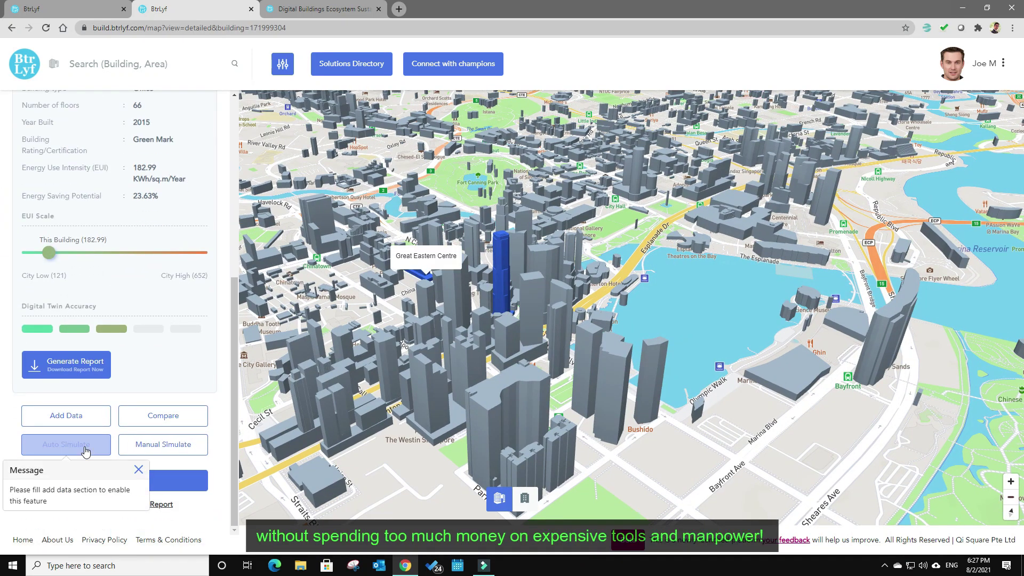
click(89, 454)
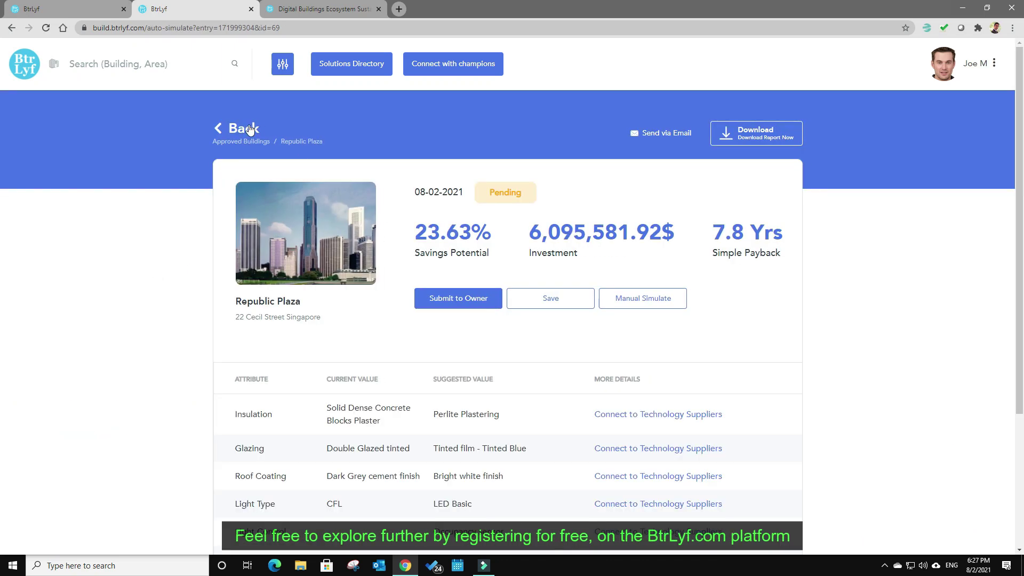
click(76, 7)
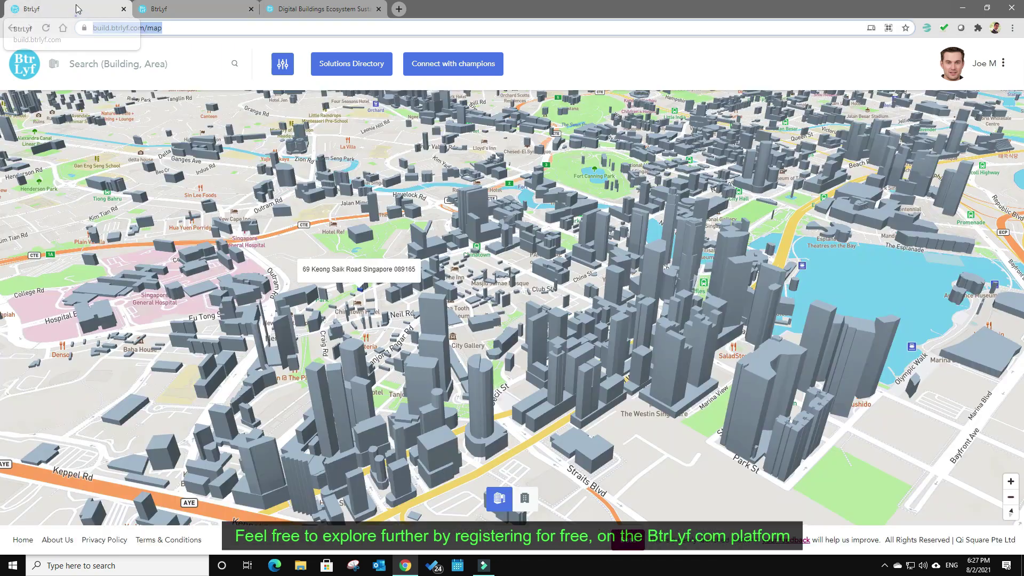